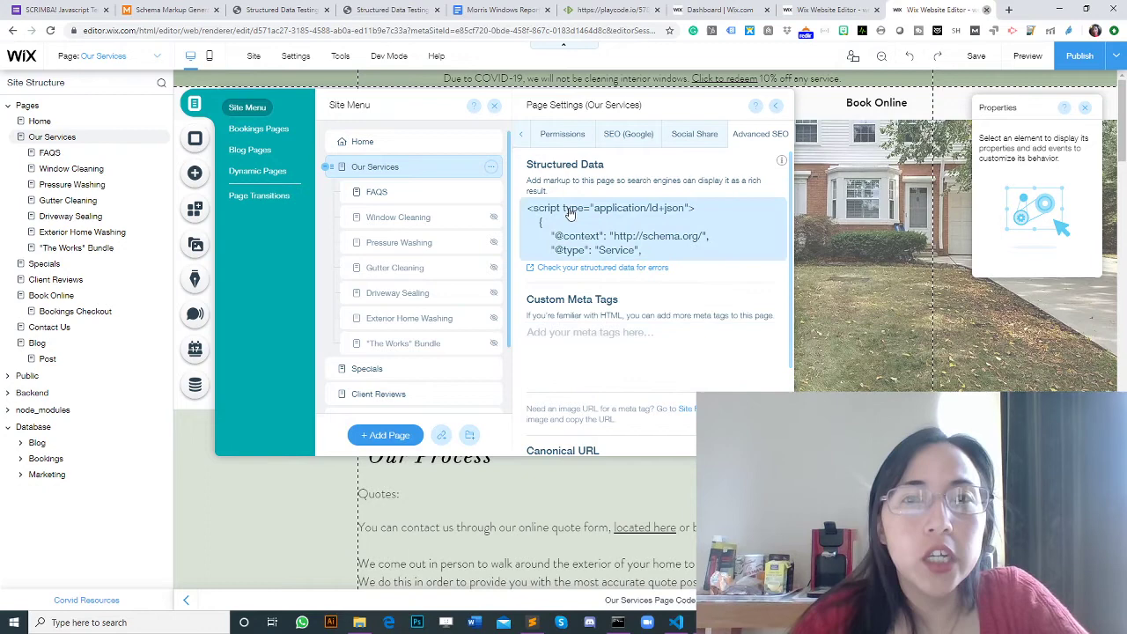
- Leave the Service structured data in place and switch to the window-cleaning site's Wix dashboard tab
{"action": "left_click", "coordinate": [727, 10]}
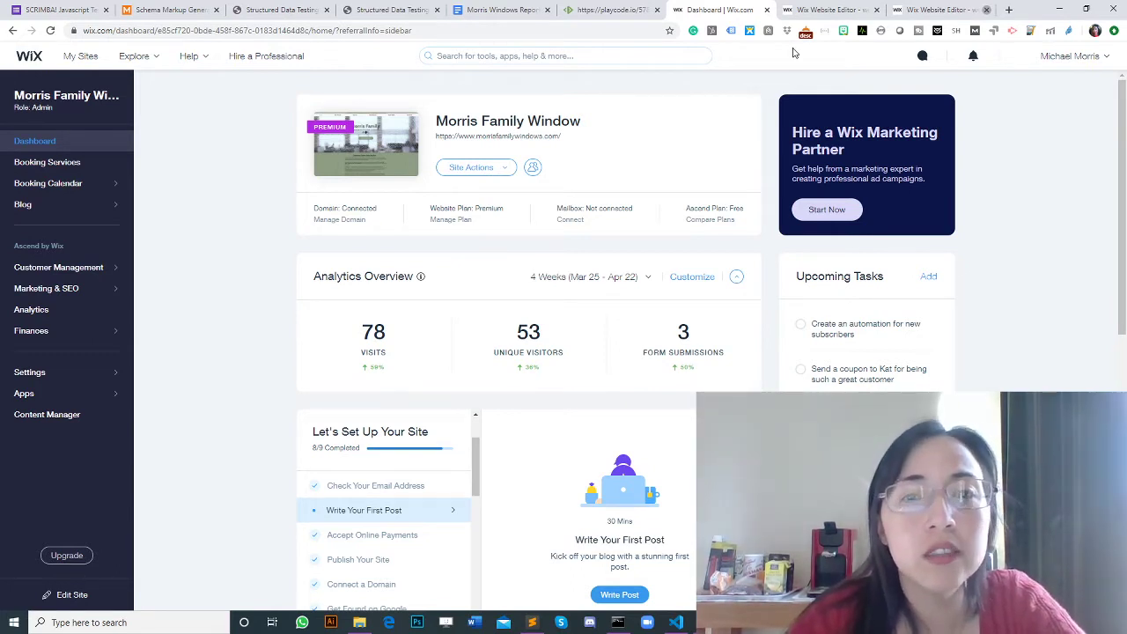
- Open the Morris Family Window site in the Editor using Site Actions > Edit Site
{"action": "left_click", "coordinate": [507, 168]}
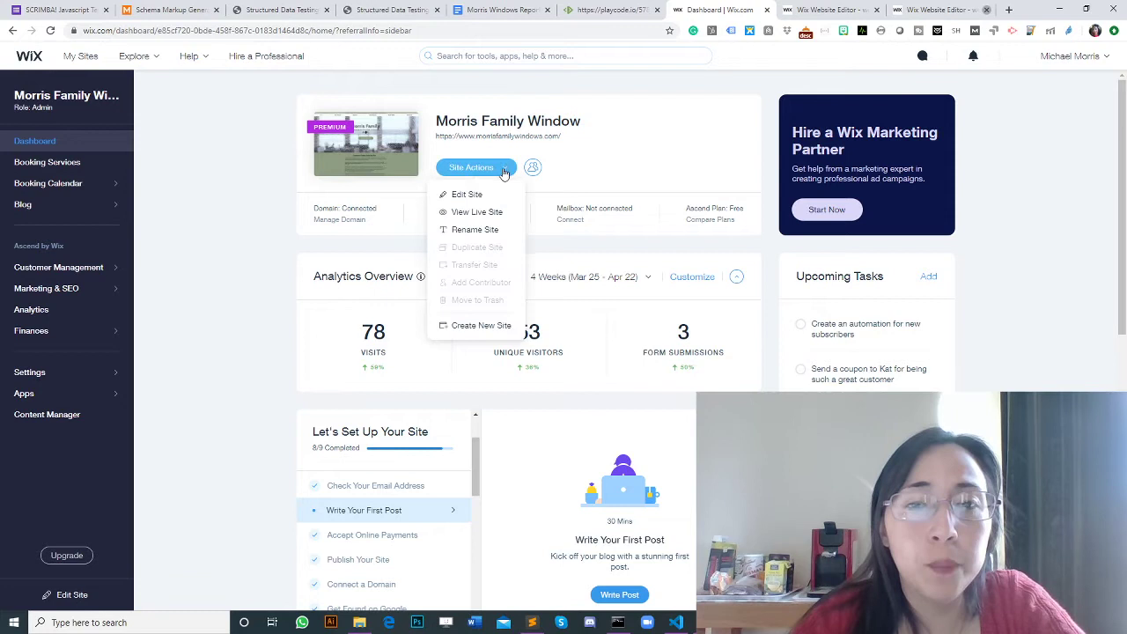
{"action": "left_click", "coordinate": [463, 194]}
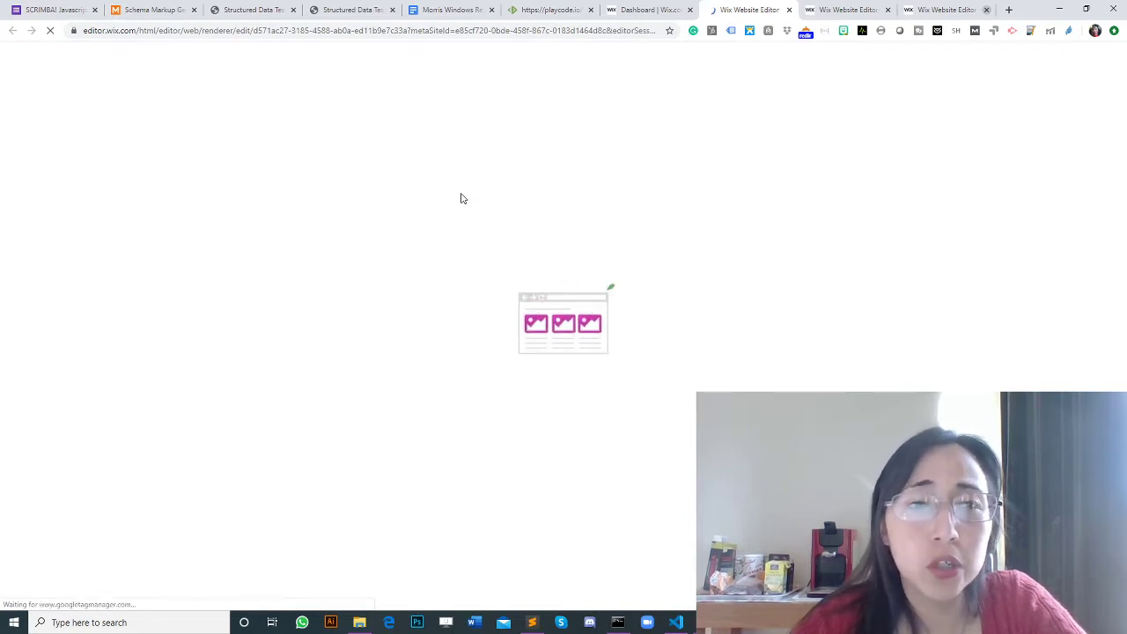
- In another editor tab, browse the Site Structure pages: Our Services, then the FAQS options
{"action": "left_click", "coordinate": [834, 9]}
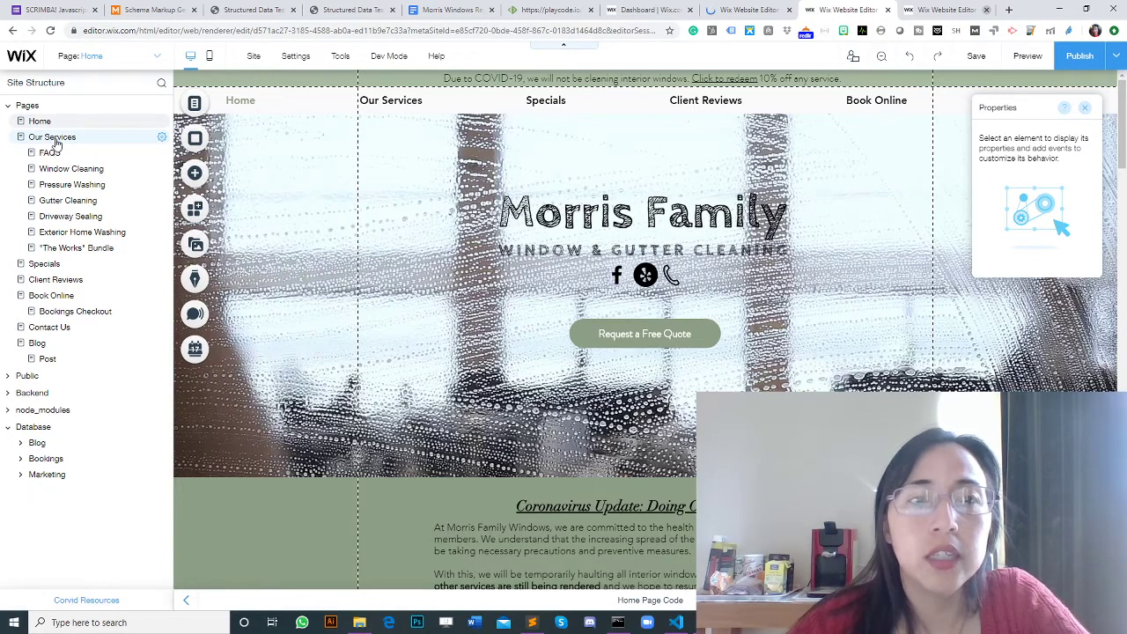
{"action": "left_click", "coordinate": [85, 187]}
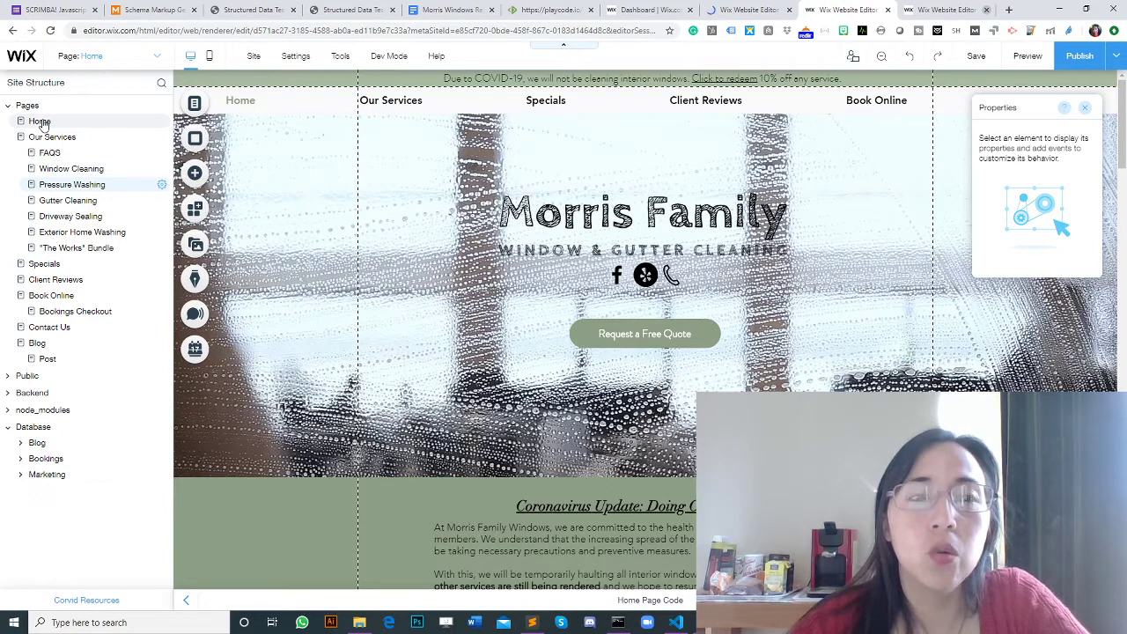
{"action": "left_click", "coordinate": [53, 136]}
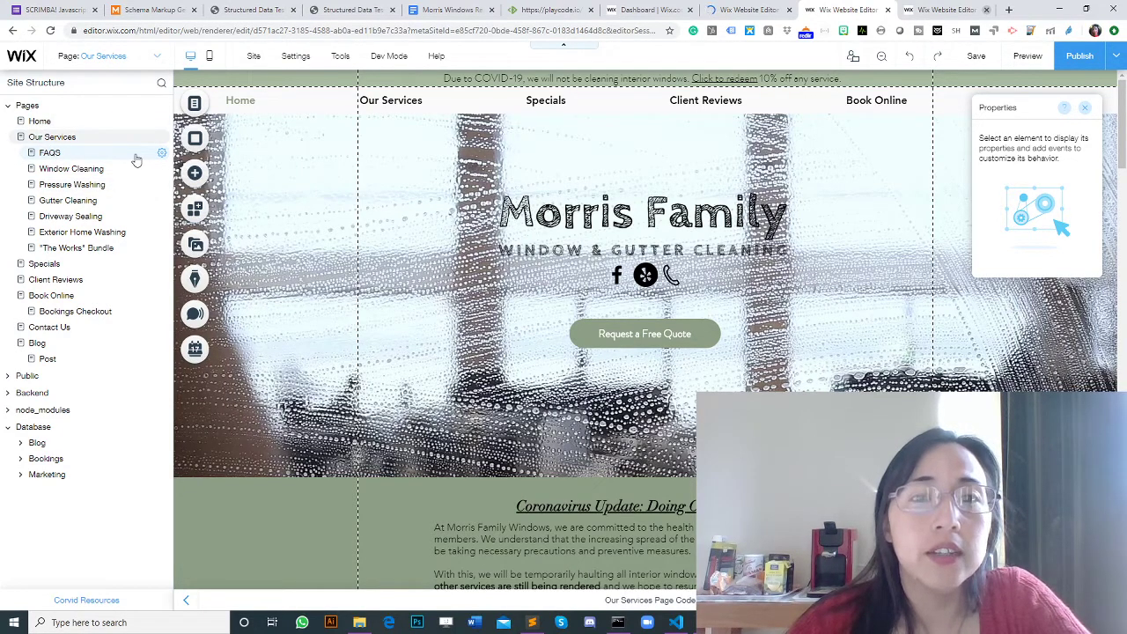
{"action": "left_click", "coordinate": [162, 154]}
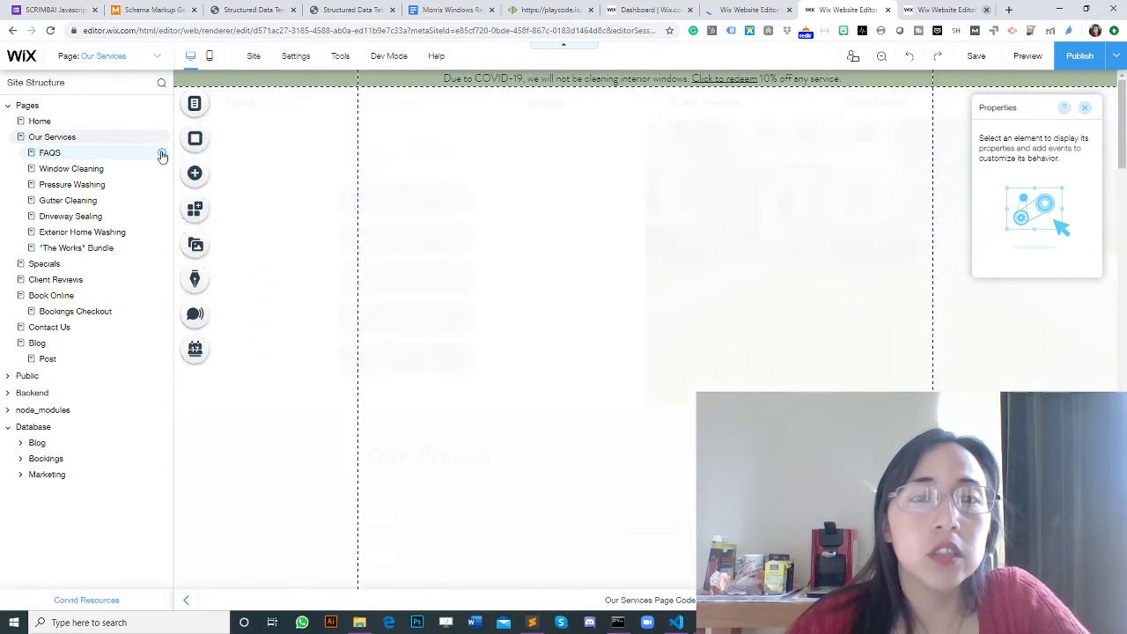
{"action": "left_click", "coordinate": [162, 155]}
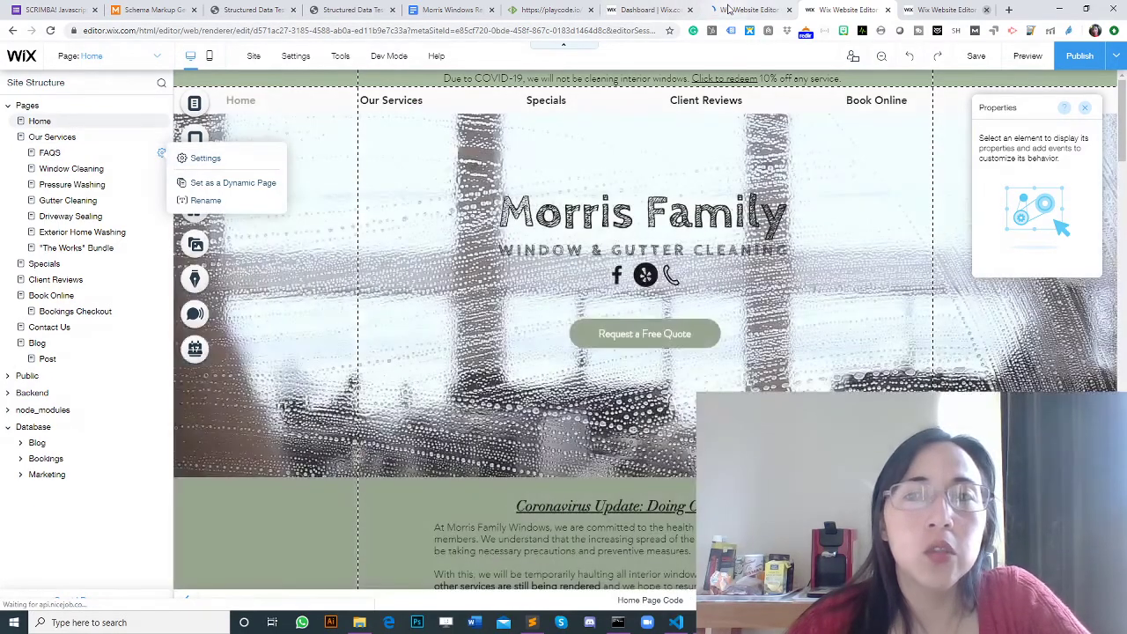
- Cycle through the browser tabs to the editor showing Our Services' Advanced SEO Service markup
{"action": "left_click", "coordinate": [727, 9]}
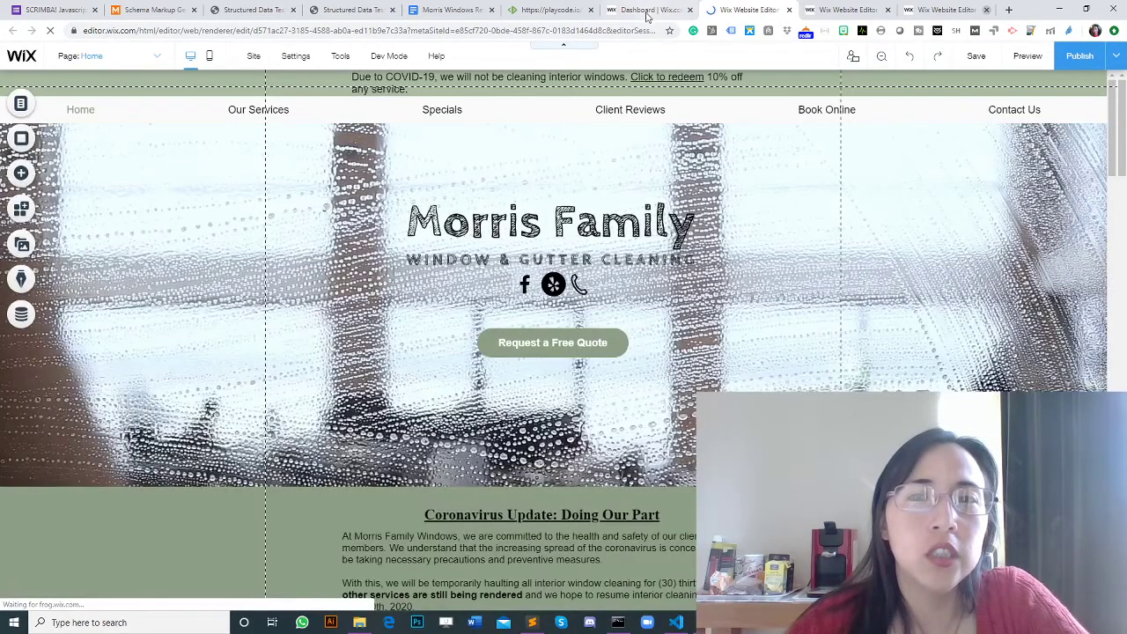
{"action": "left_click", "coordinate": [647, 12]}
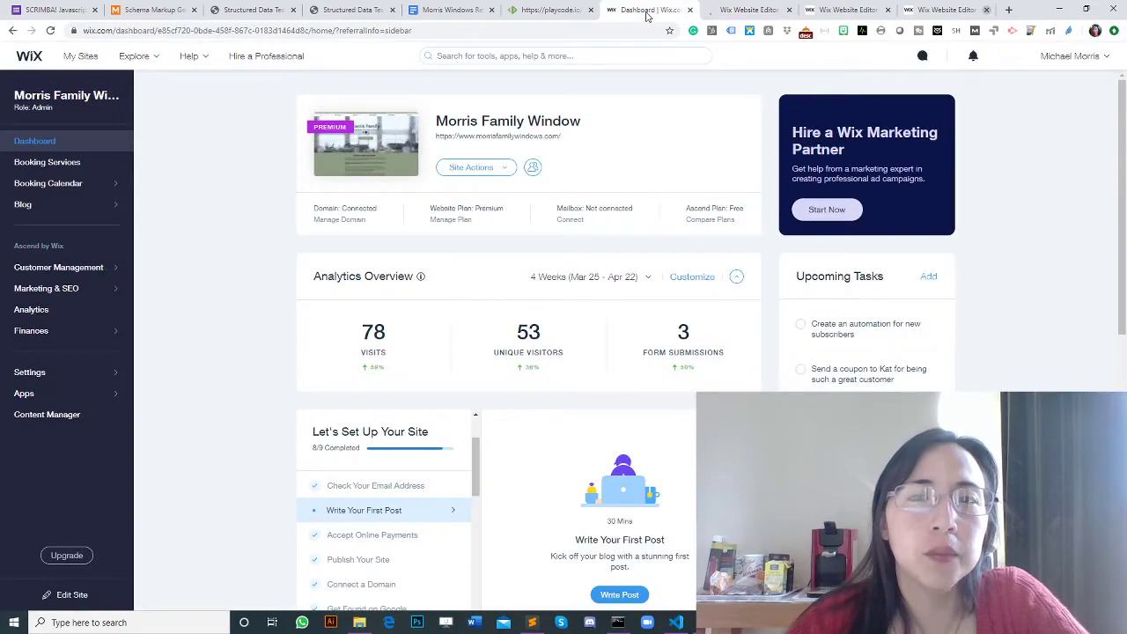
{"action": "left_click", "coordinate": [723, 9]}
{"action": "left_click", "coordinate": [828, 10]}
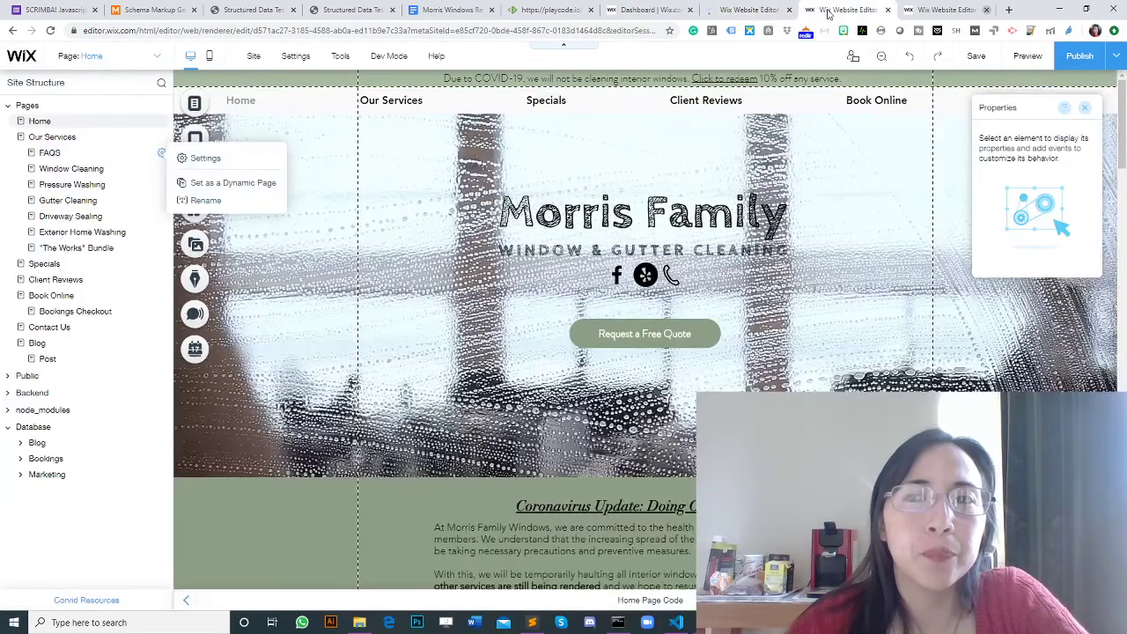
{"action": "left_click", "coordinate": [934, 9]}
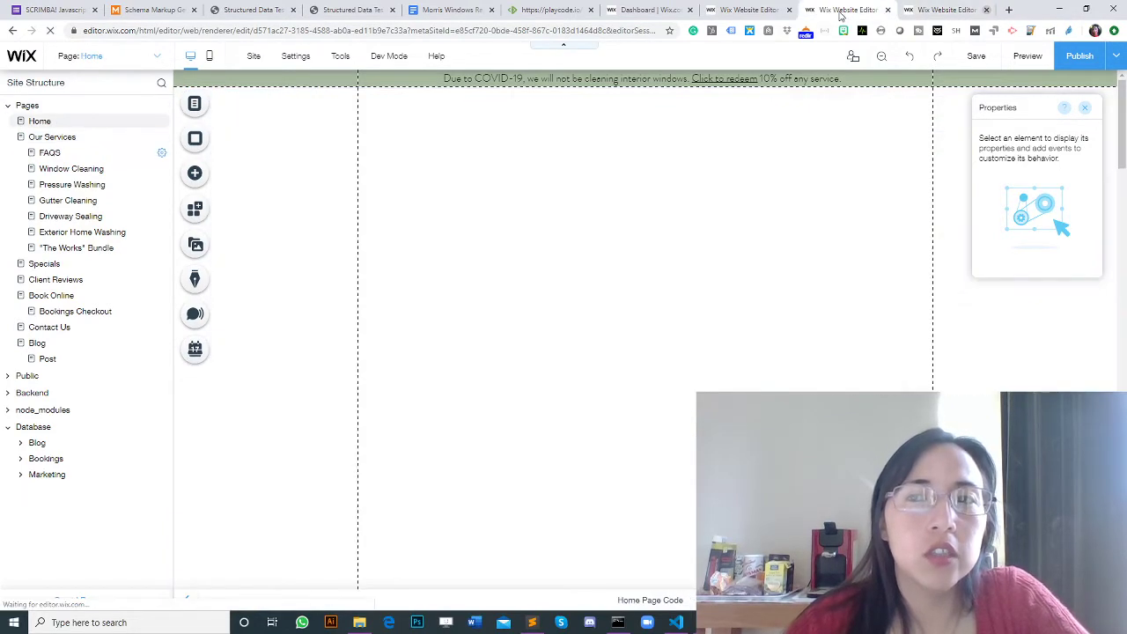
- Visit Home and Our Services, then open FAQS Settings showing its 16-question FAQ list
{"action": "left_click", "coordinate": [845, 9]}
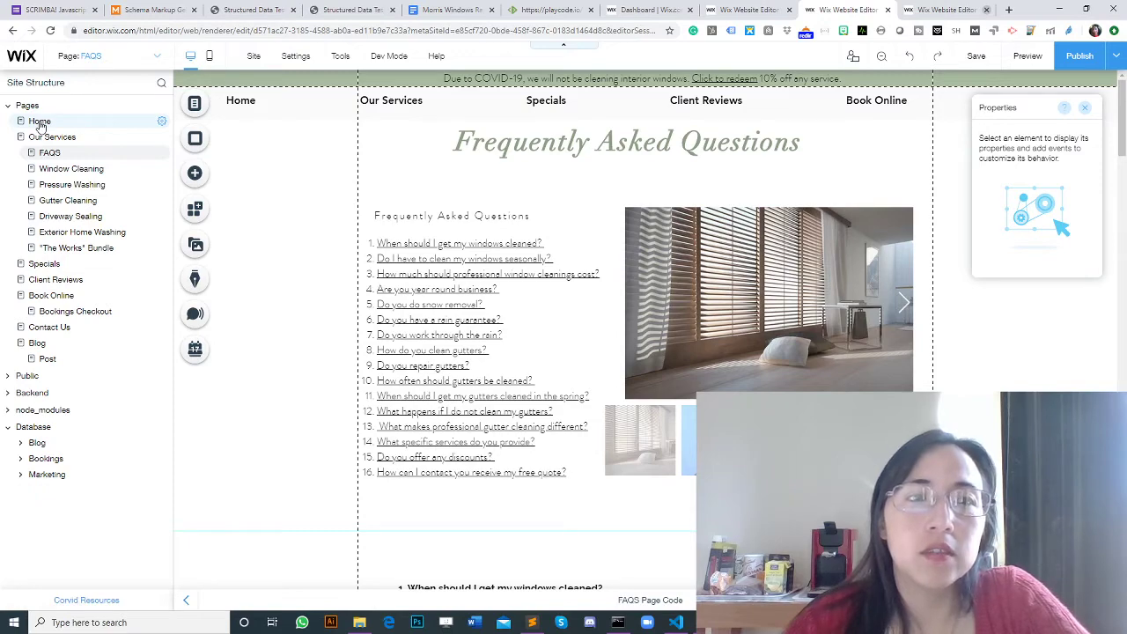
{"action": "left_click", "coordinate": [39, 123]}
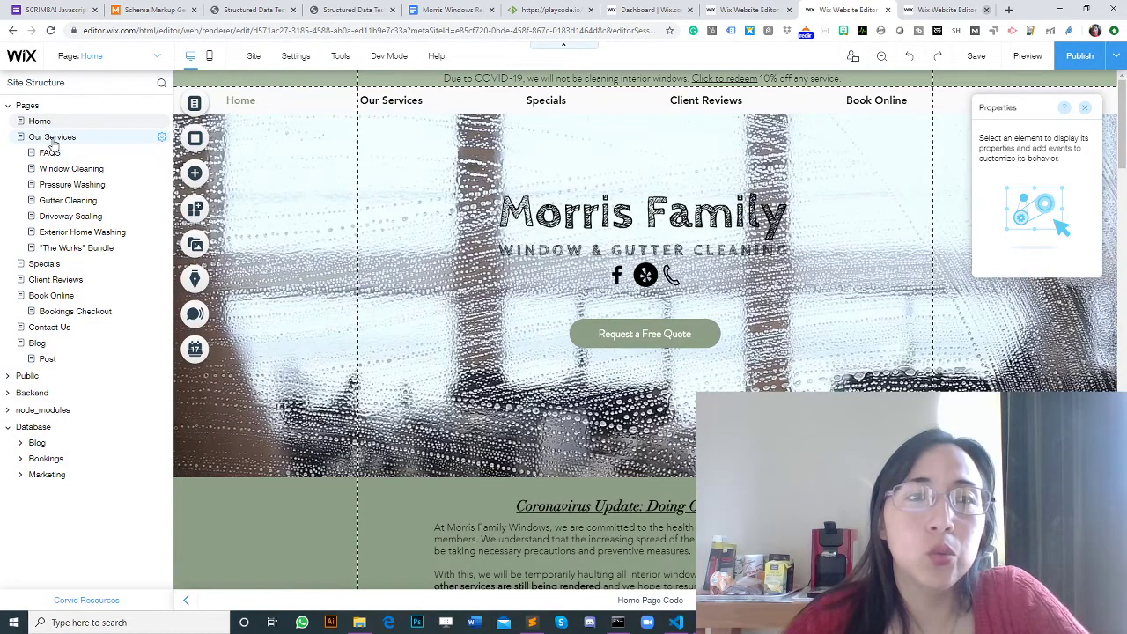
{"action": "left_click", "coordinate": [53, 141]}
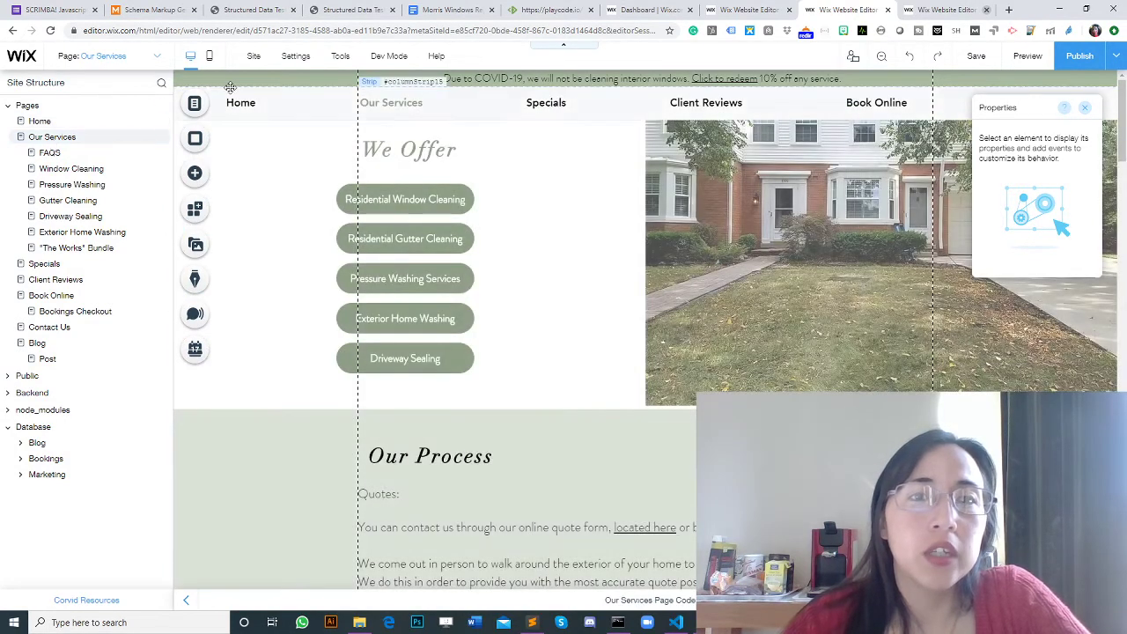
{"action": "mouse_move", "coordinate": [295, 62]}
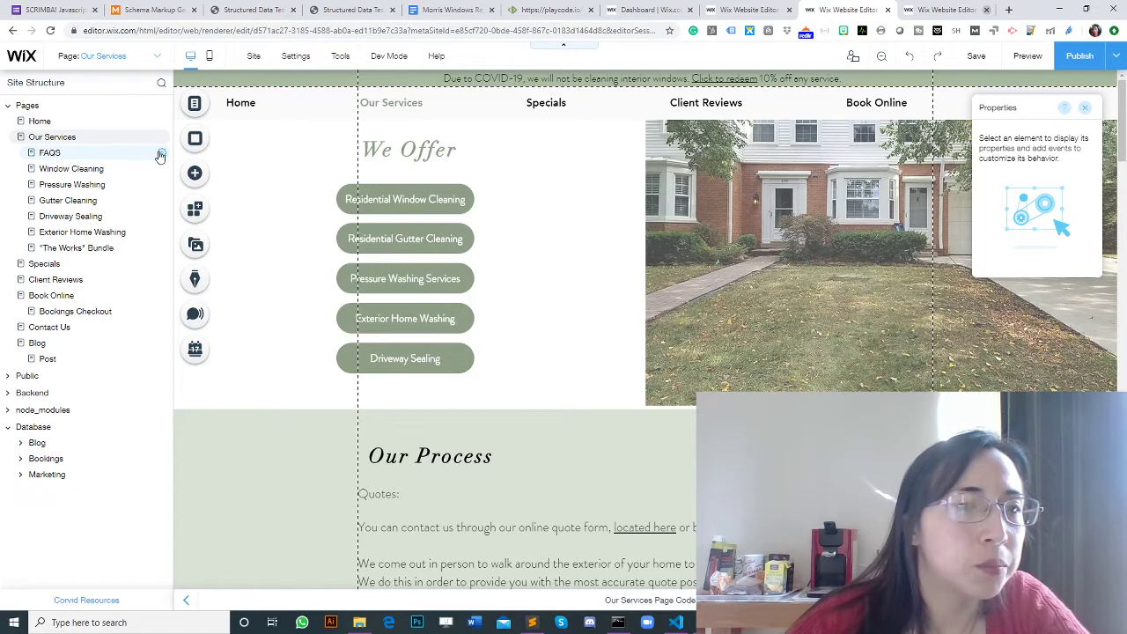
{"action": "left_click", "coordinate": [161, 153]}
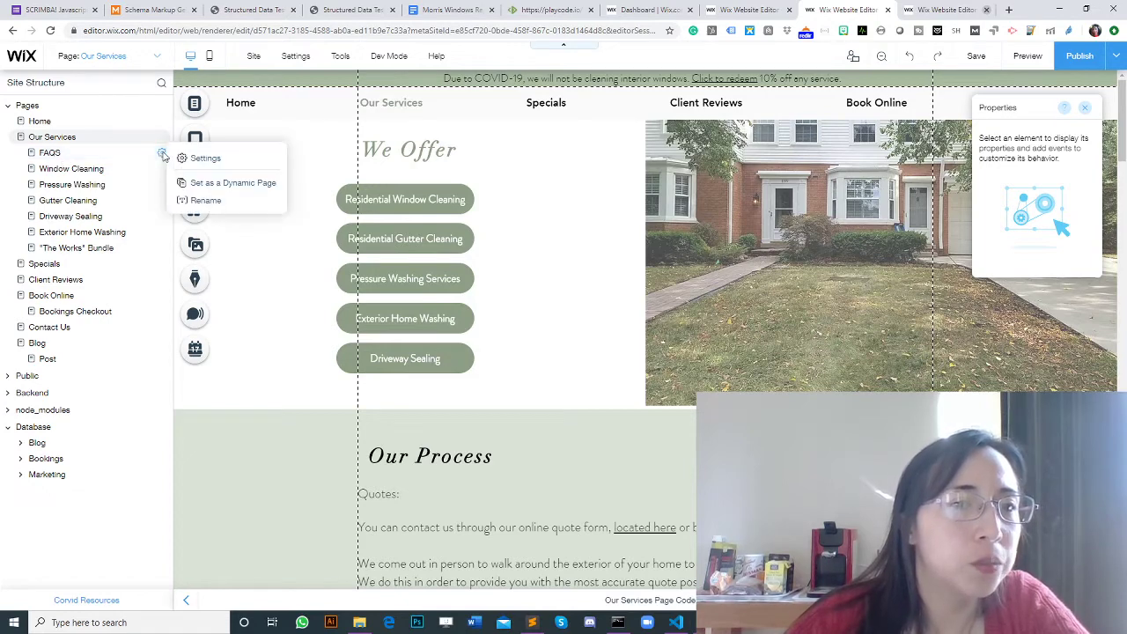
{"action": "left_click", "coordinate": [206, 160]}
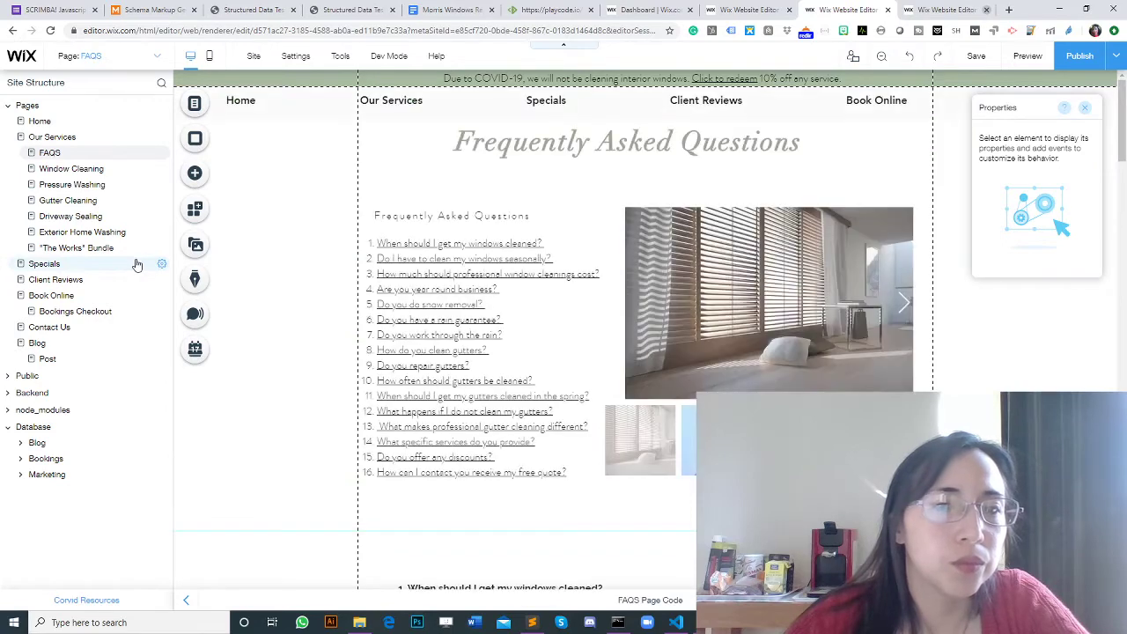
- Switch the page settings from FAQS to the Home page and view the site-wide settings list
{"action": "left_click", "coordinate": [161, 264]}
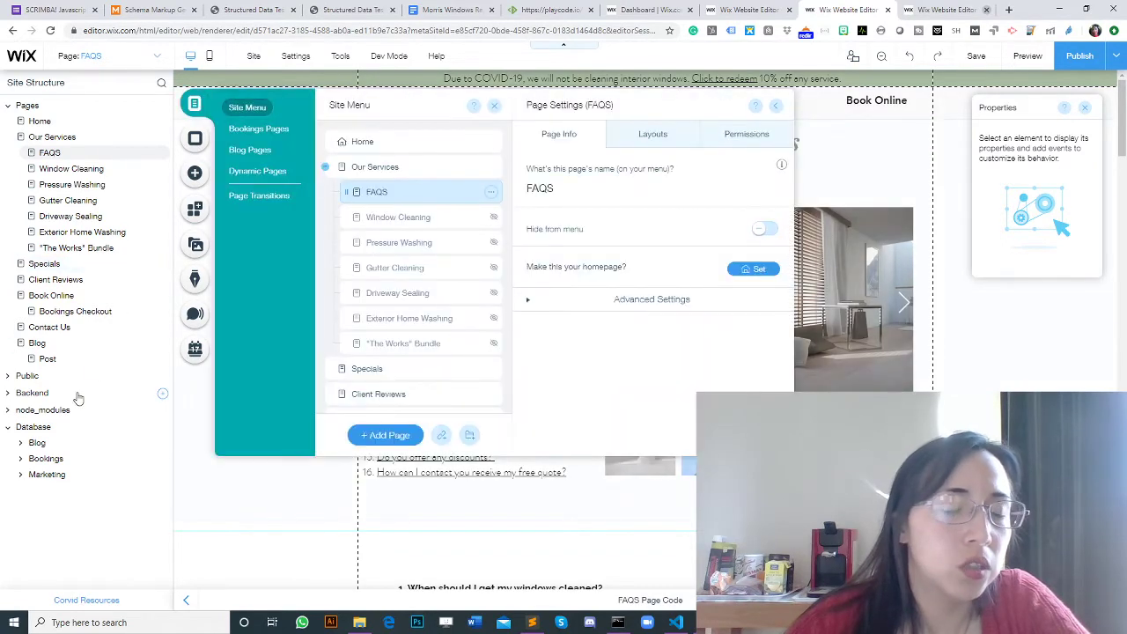
{"action": "left_click", "coordinate": [46, 123]}
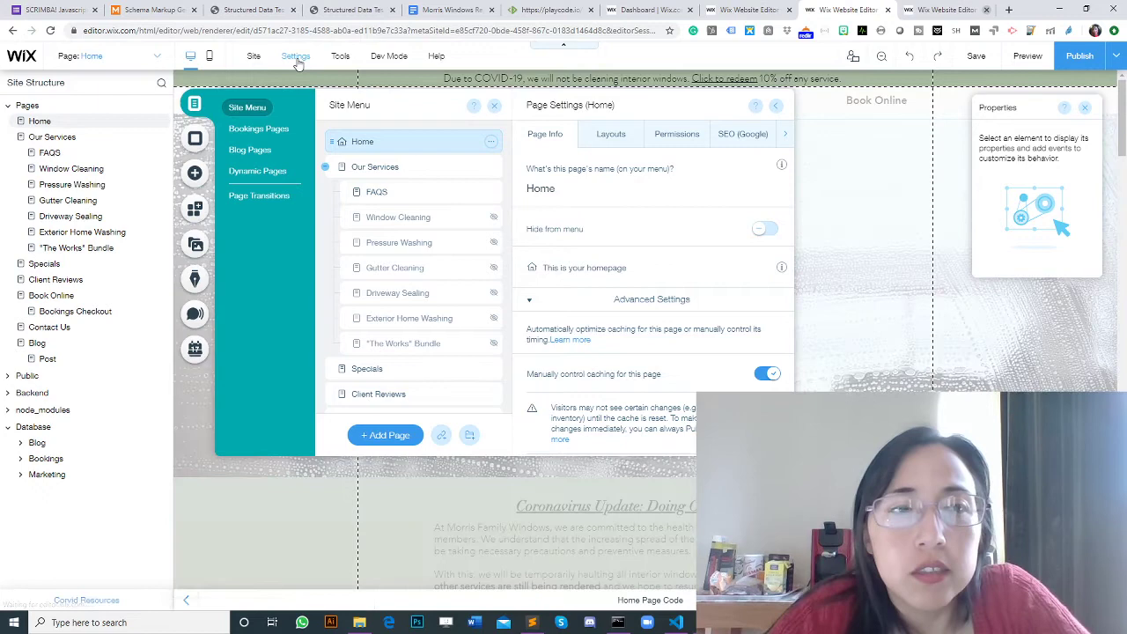
{"action": "left_click", "coordinate": [296, 56]}
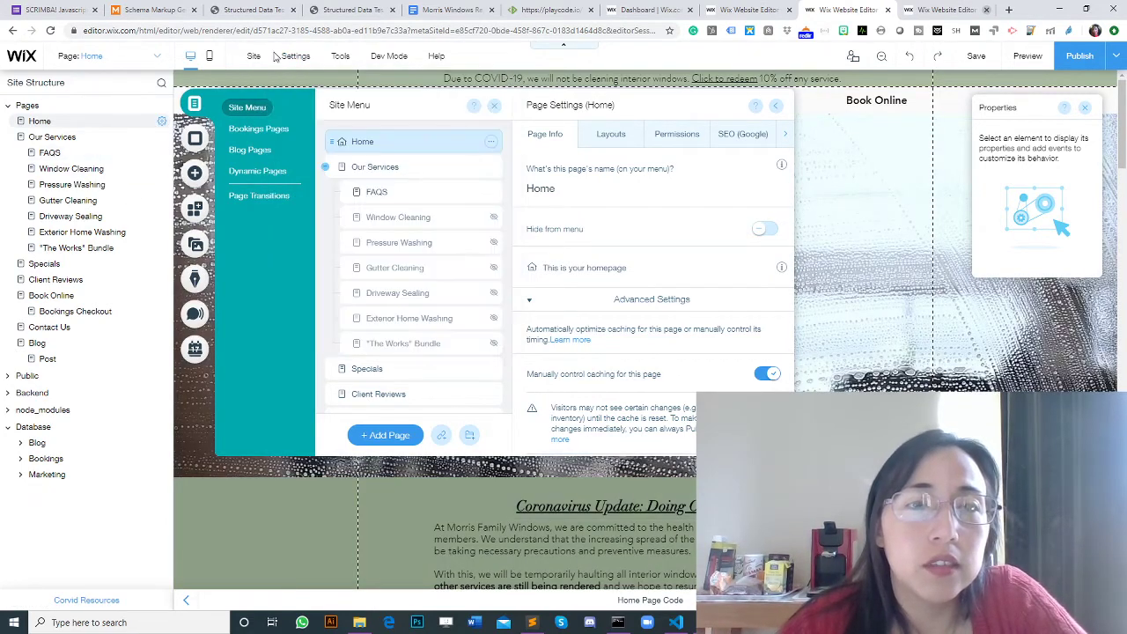
{"action": "mouse_move", "coordinate": [300, 58]}
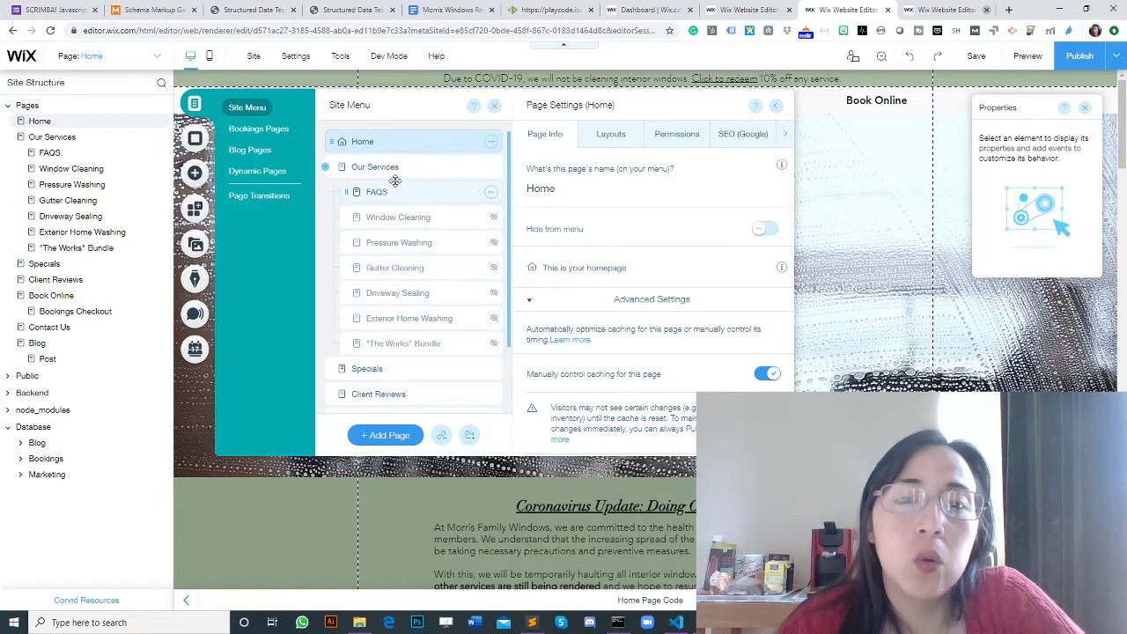
- Close the duplicate editor tab showing Our Services settings, keeping the Home settings tab
{"action": "left_click", "coordinate": [919, 9]}
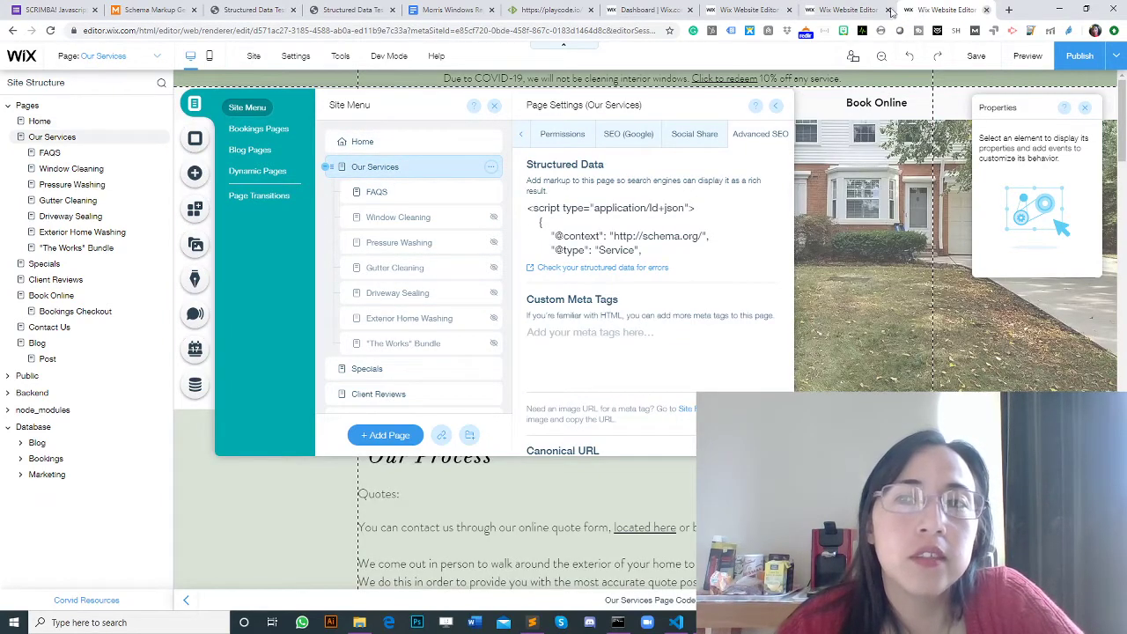
{"action": "left_click", "coordinate": [833, 11]}
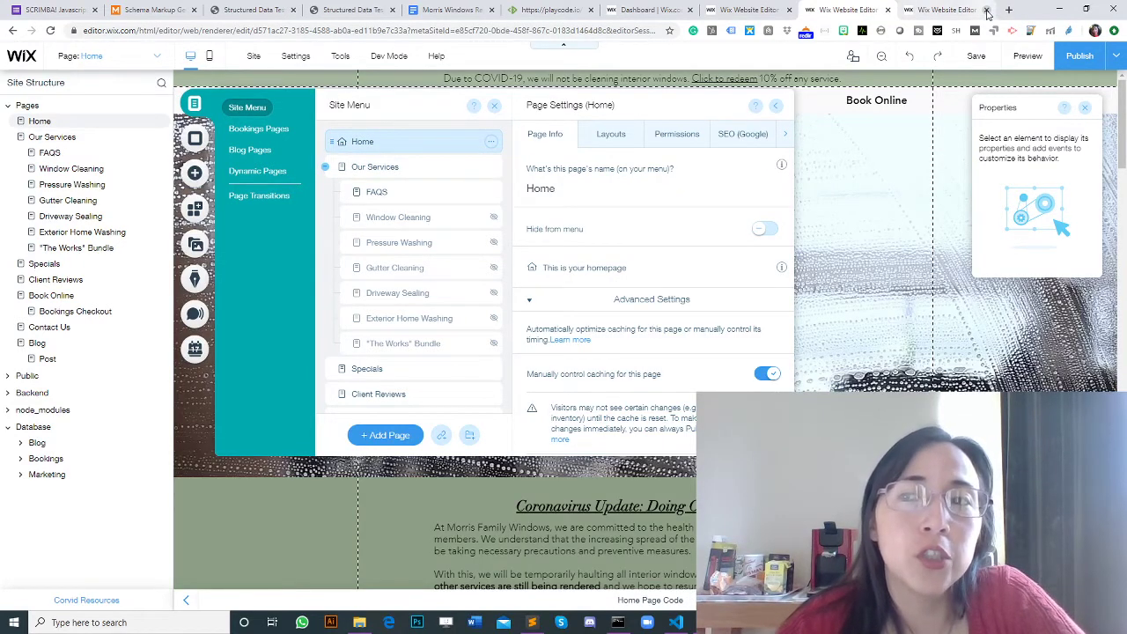
{"action": "left_click", "coordinate": [986, 11]}
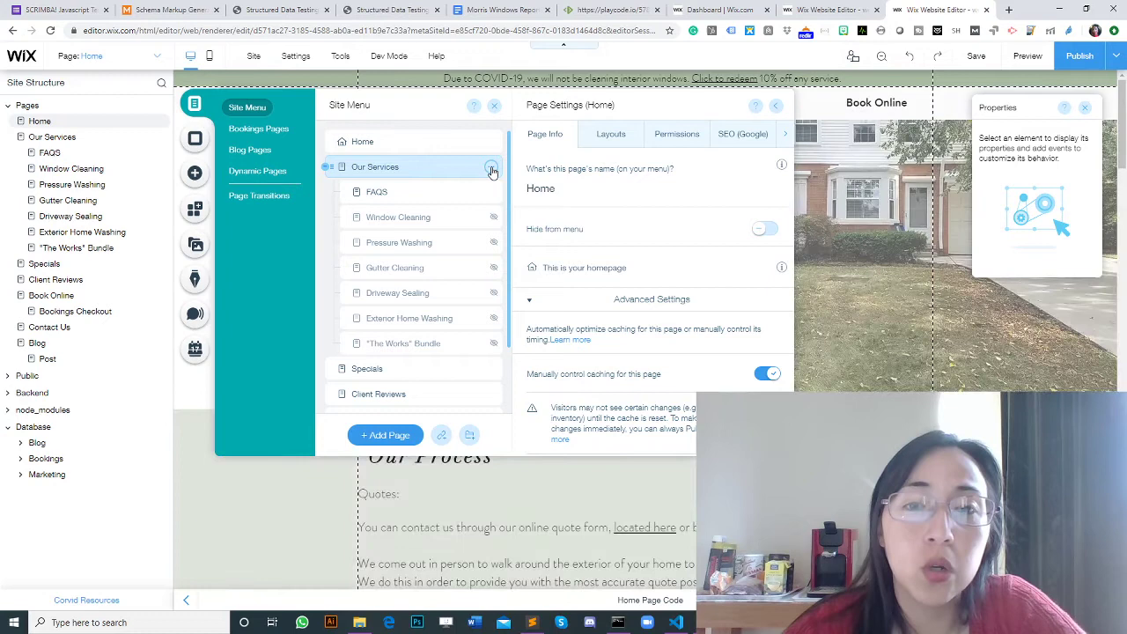
- Expand Our Services' SEO (Google) > Advanced SEO structured data and read its FAQPage Question entries
{"action": "left_click", "coordinate": [490, 167]}
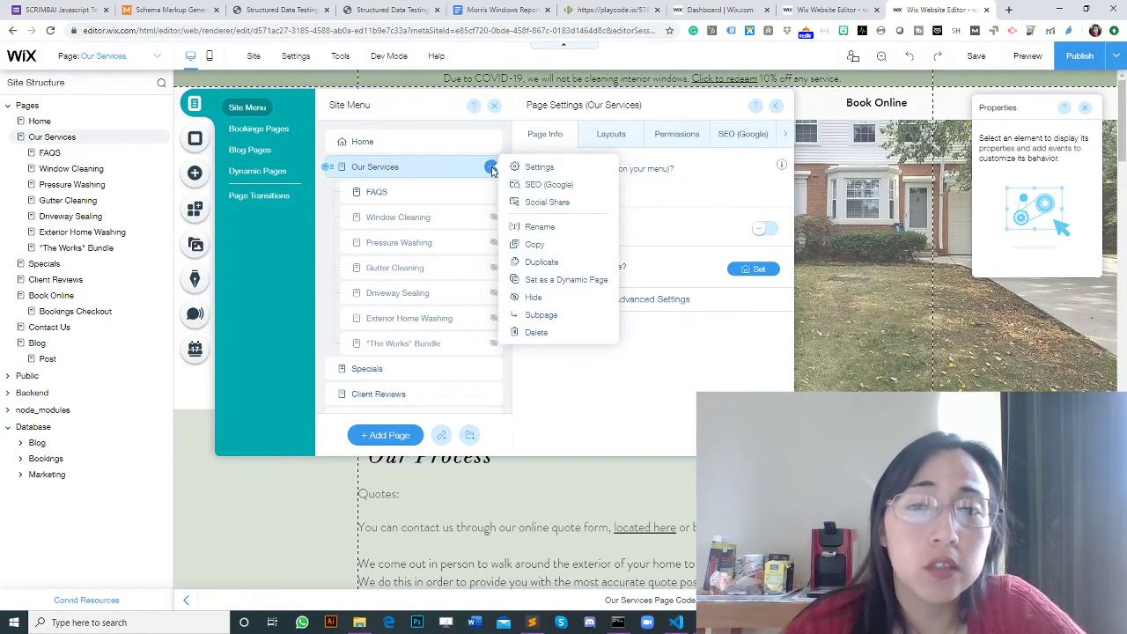
{"action": "left_click", "coordinate": [536, 184]}
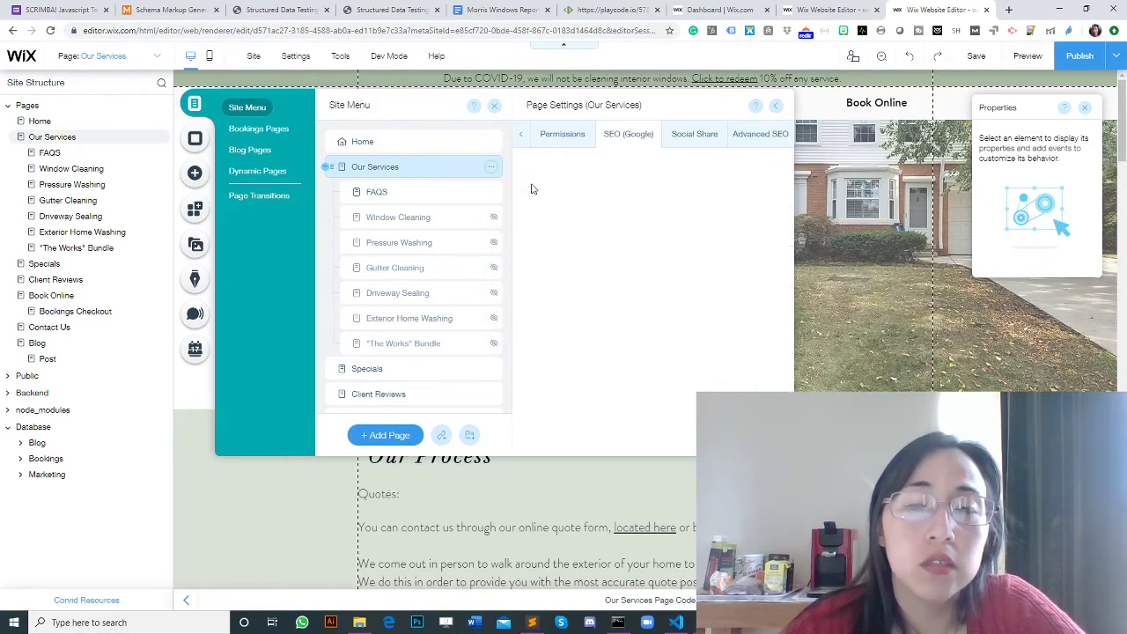
{"action": "left_click", "coordinate": [762, 135]}
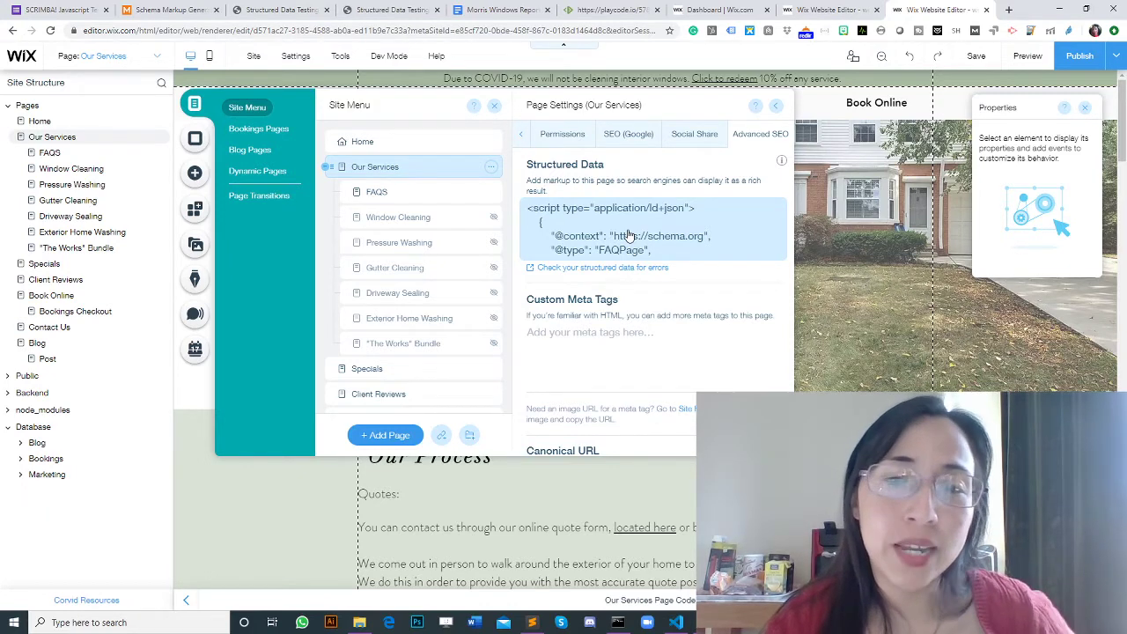
{"action": "left_click", "coordinate": [628, 234]}
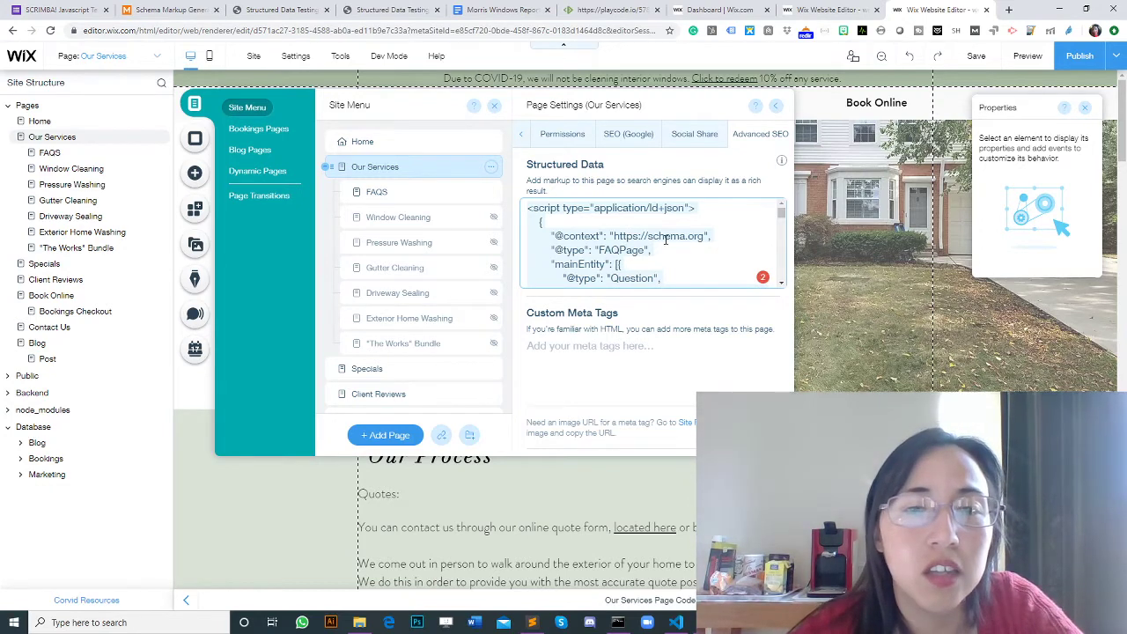
{"action": "scroll", "coordinate": [666, 239], "scroll_direction": "down", "scroll_amount": 5}
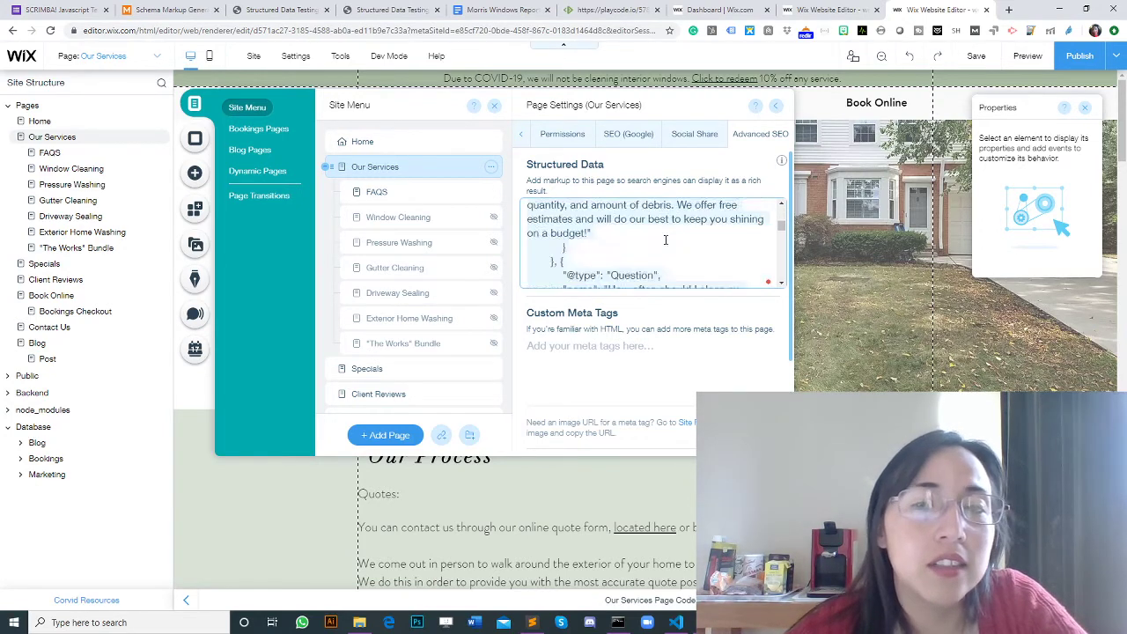
{"action": "scroll", "coordinate": [665, 240], "scroll_direction": "up", "scroll_amount": 5}
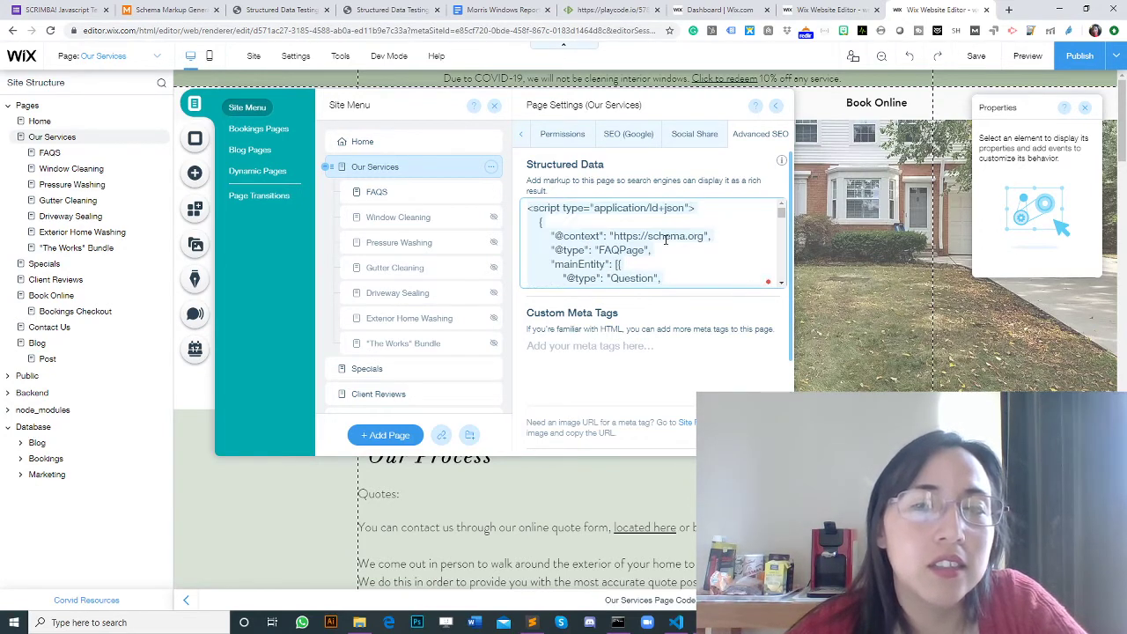
- Open the FAQS page's SEO (Google) > Advanced SEO and select its empty Structured Data field
{"action": "right_click", "coordinate": [399, 195]}
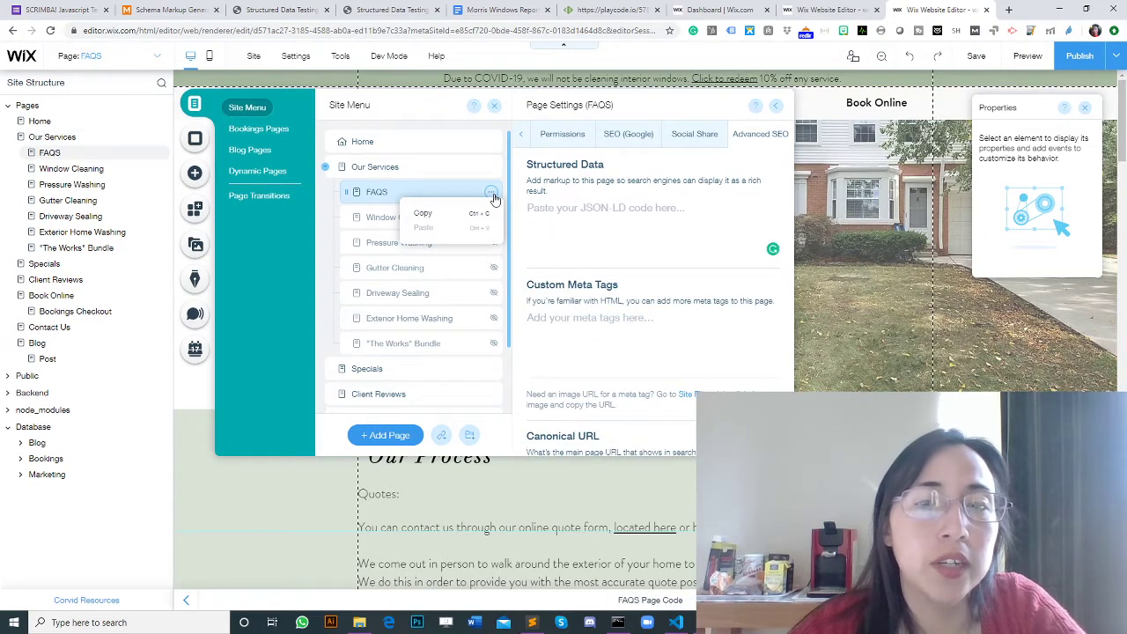
{"action": "left_click", "coordinate": [493, 196]}
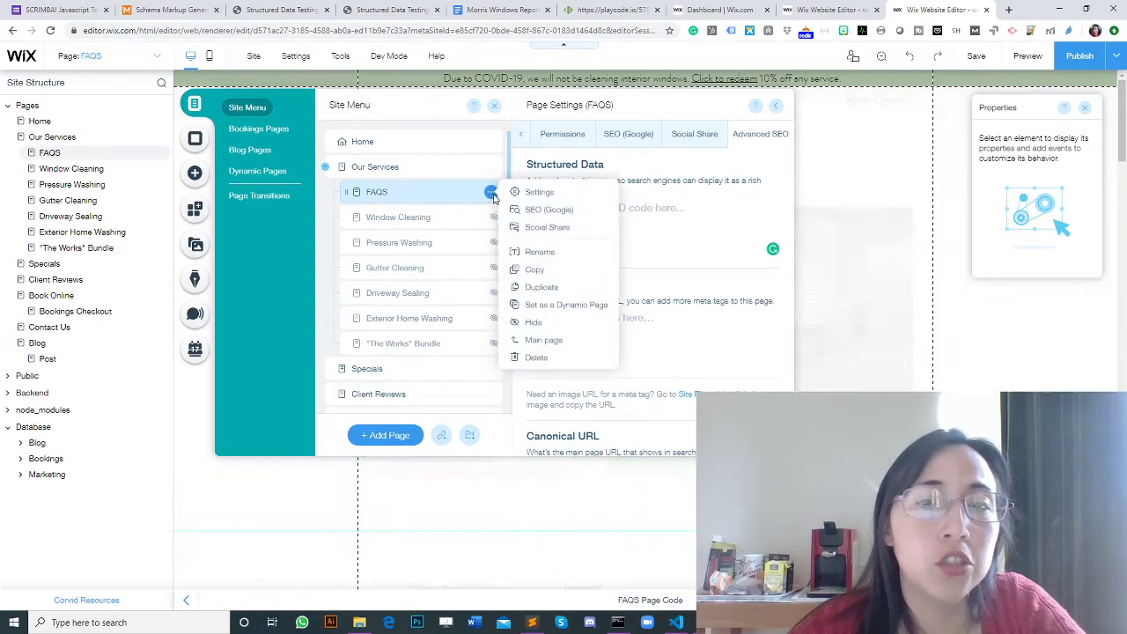
{"action": "left_click", "coordinate": [547, 211]}
{"action": "left_click", "coordinate": [757, 136]}
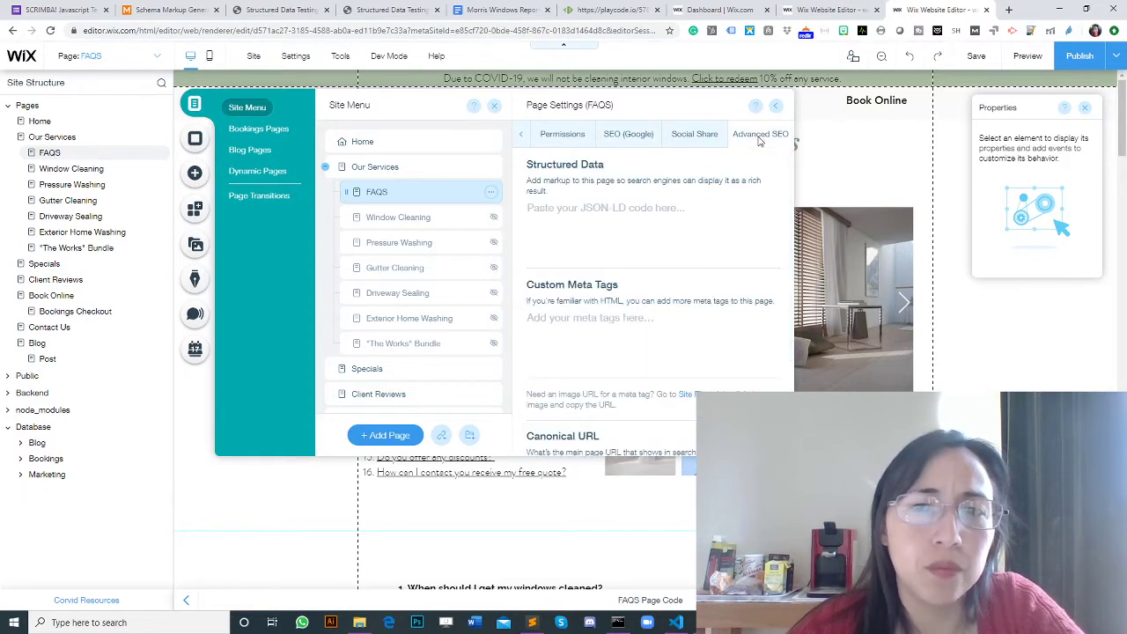
{"action": "left_click", "coordinate": [624, 219]}
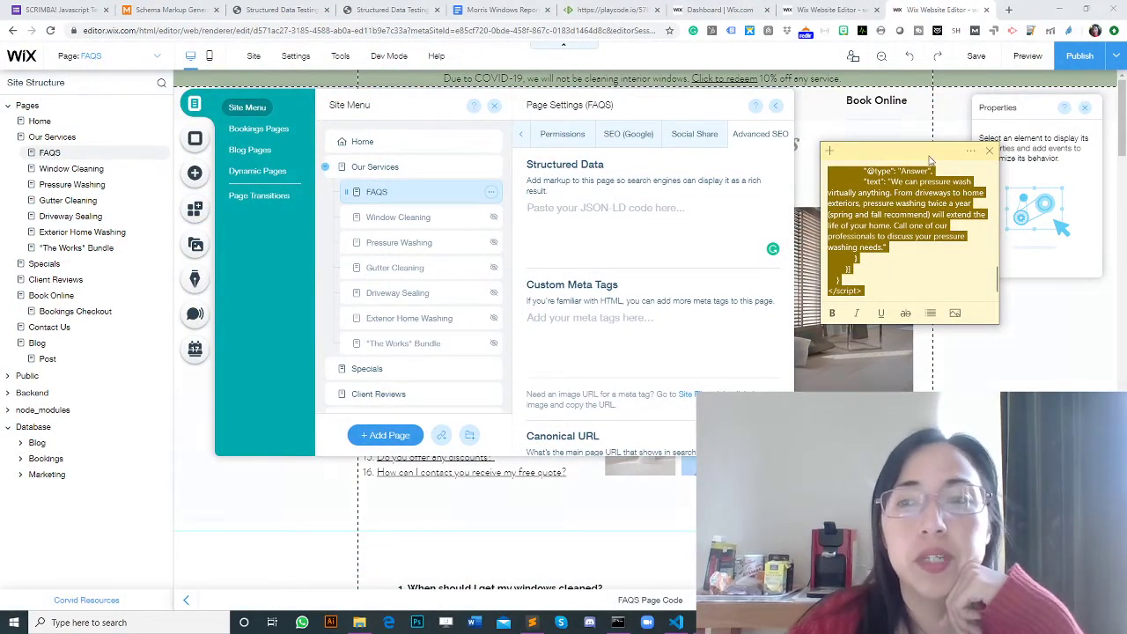
- Paste the FAQPage JSON-LD into the FAQS structured data, save, and close Properties
{"action": "left_click", "coordinate": [659, 223]}
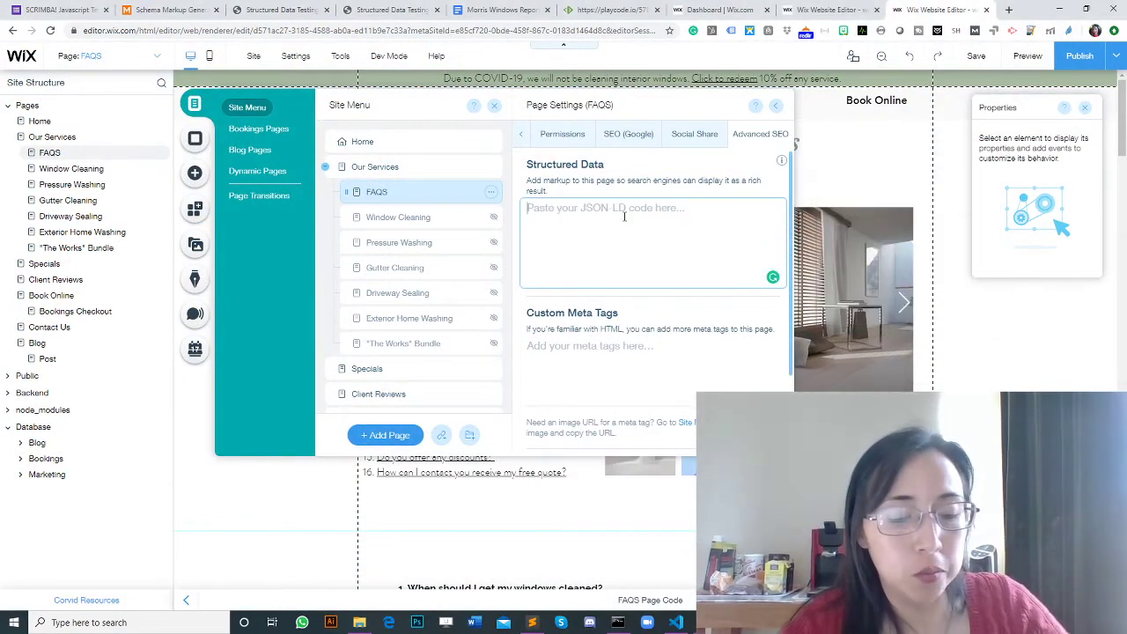
{"action": "key", "text": "ctrl+v"}
{"action": "scroll", "coordinate": [625, 216], "scroll_direction": "up", "scroll_amount": 15}
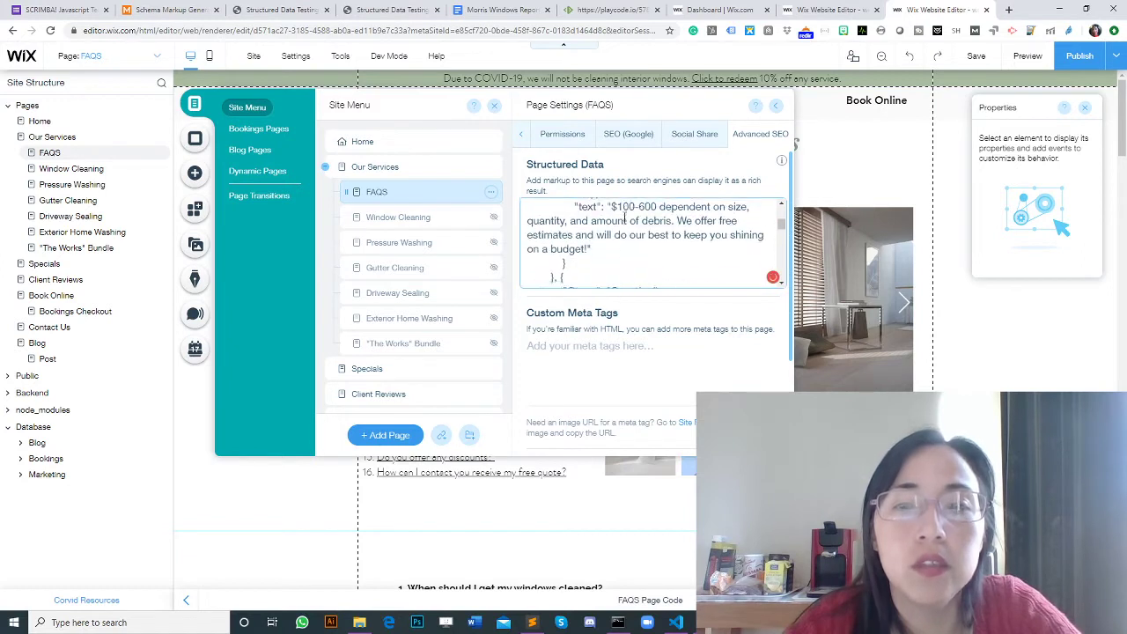
{"action": "left_click", "coordinate": [979, 58]}
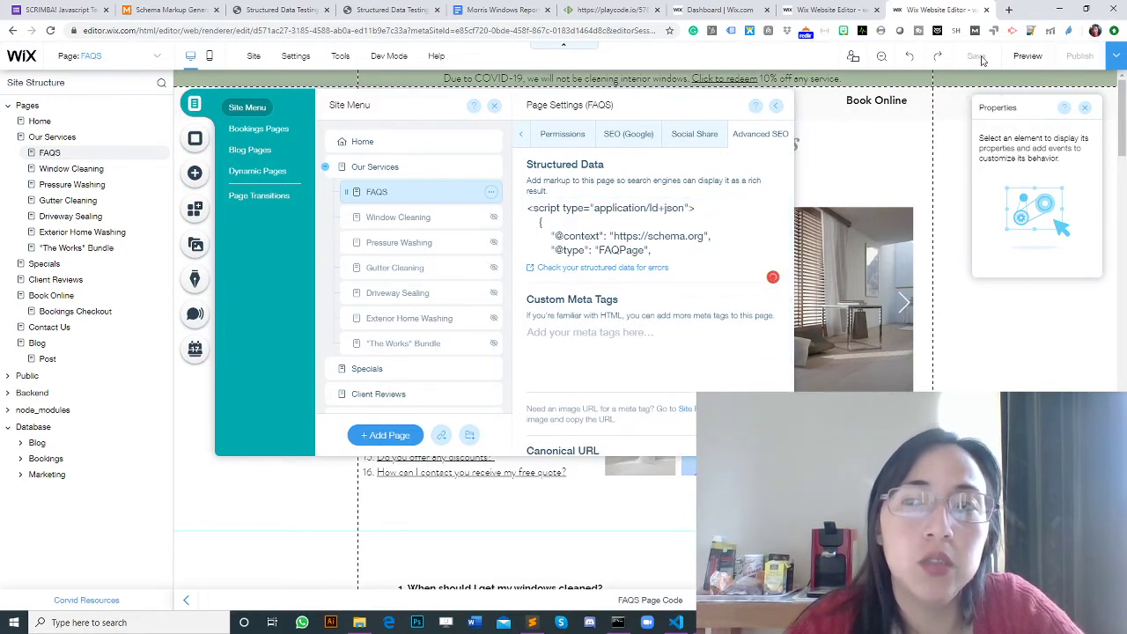
{"action": "left_click", "coordinate": [1086, 109]}
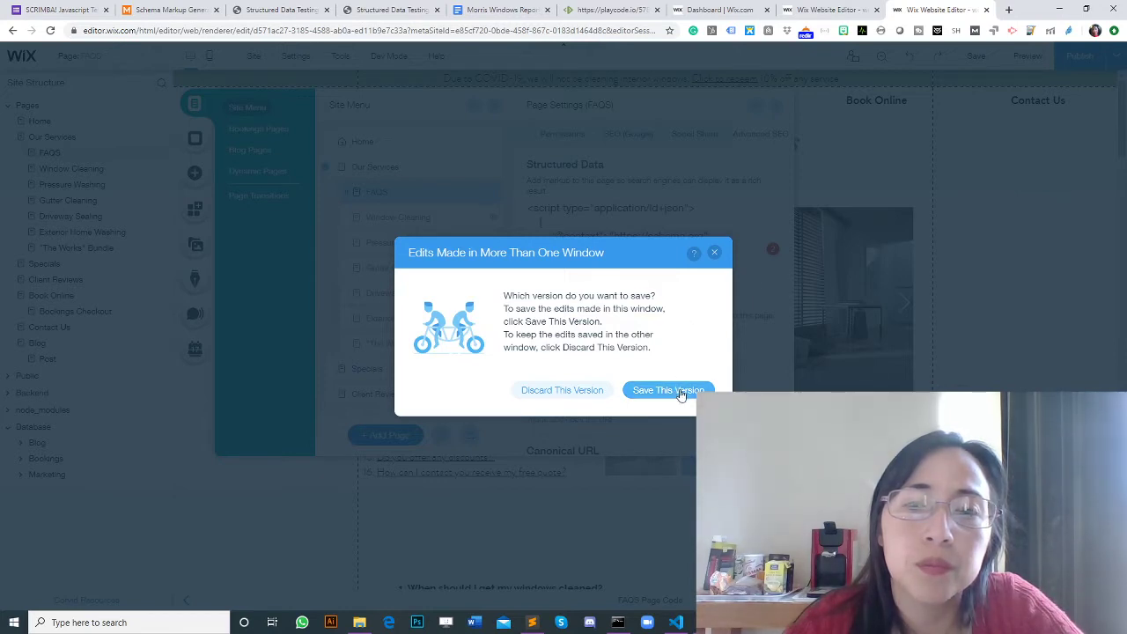
- Choose Save This Version in the 'Edits Made in More Than One Window' dialog
{"action": "left_click", "coordinate": [680, 394]}
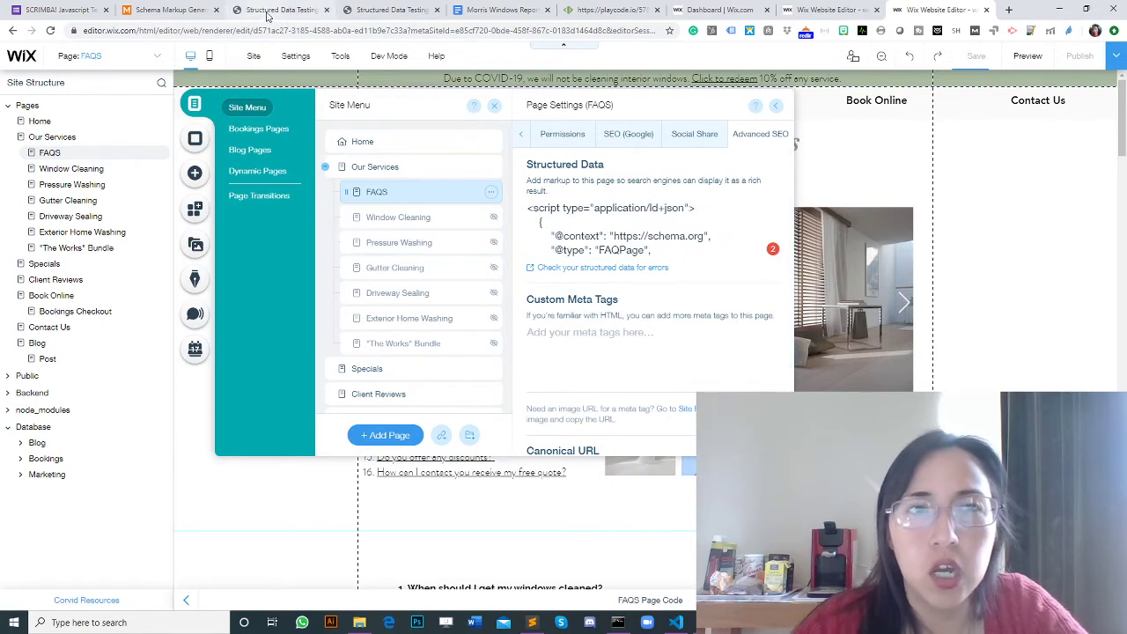
- Run the generated Service markup through Google's Structured Data Testing Tool: 0 errors, 0 warnings
{"action": "left_click", "coordinate": [182, 13]}
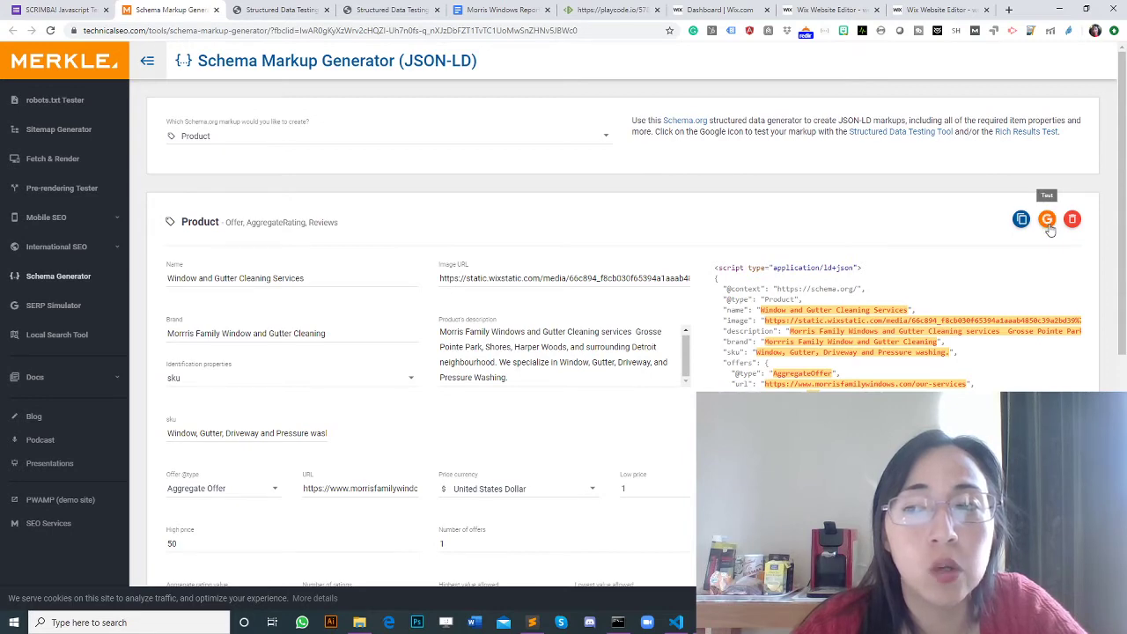
{"action": "left_click", "coordinate": [1047, 220]}
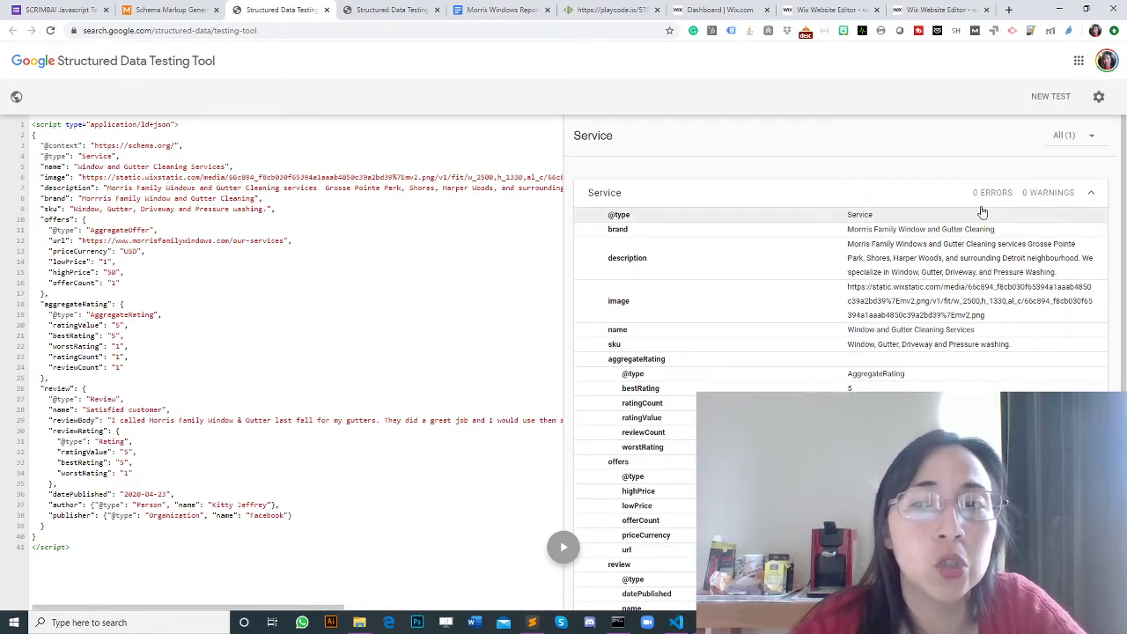
- Back in the Wix Editor, bring up the Our Services page's Advanced SEO settings
{"action": "left_click", "coordinate": [917, 10]}
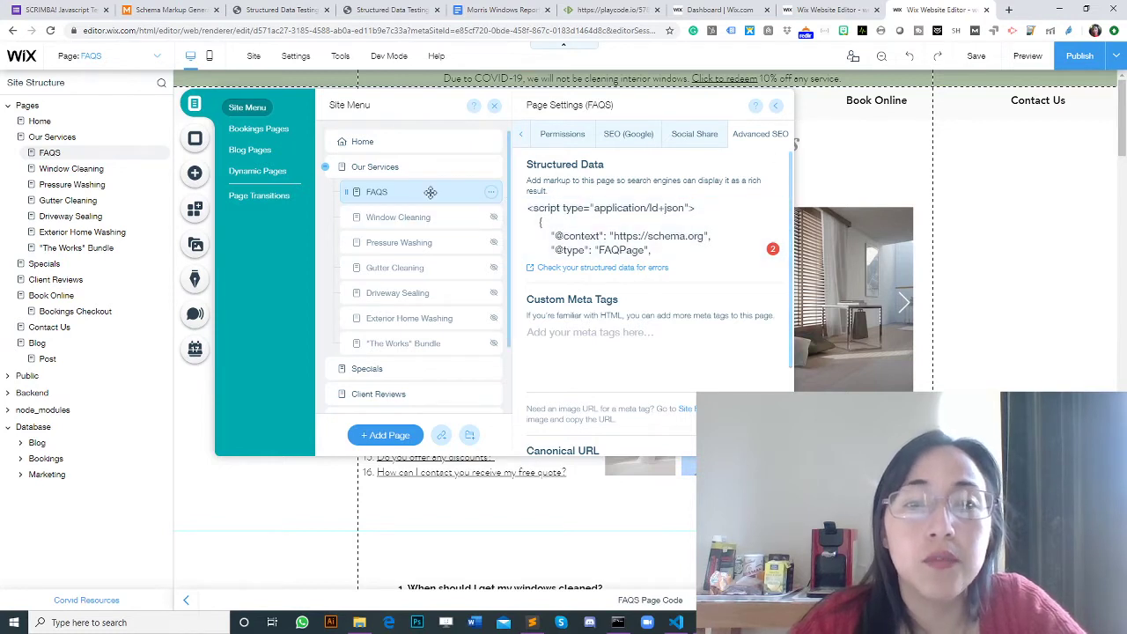
{"action": "left_click", "coordinate": [491, 168]}
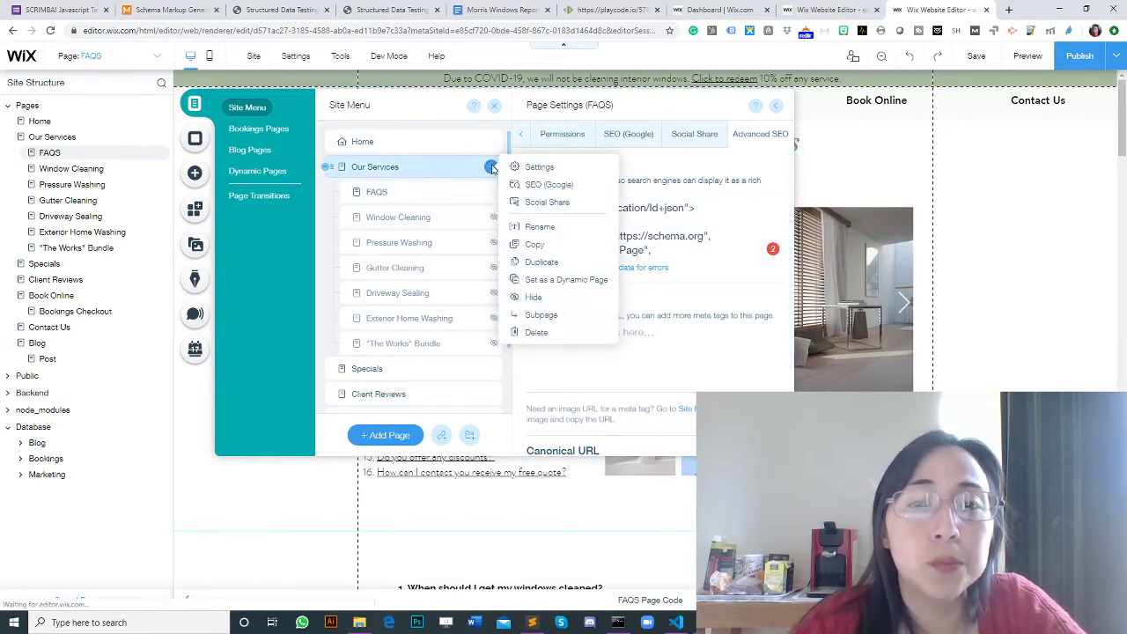
{"action": "left_click", "coordinate": [536, 185]}
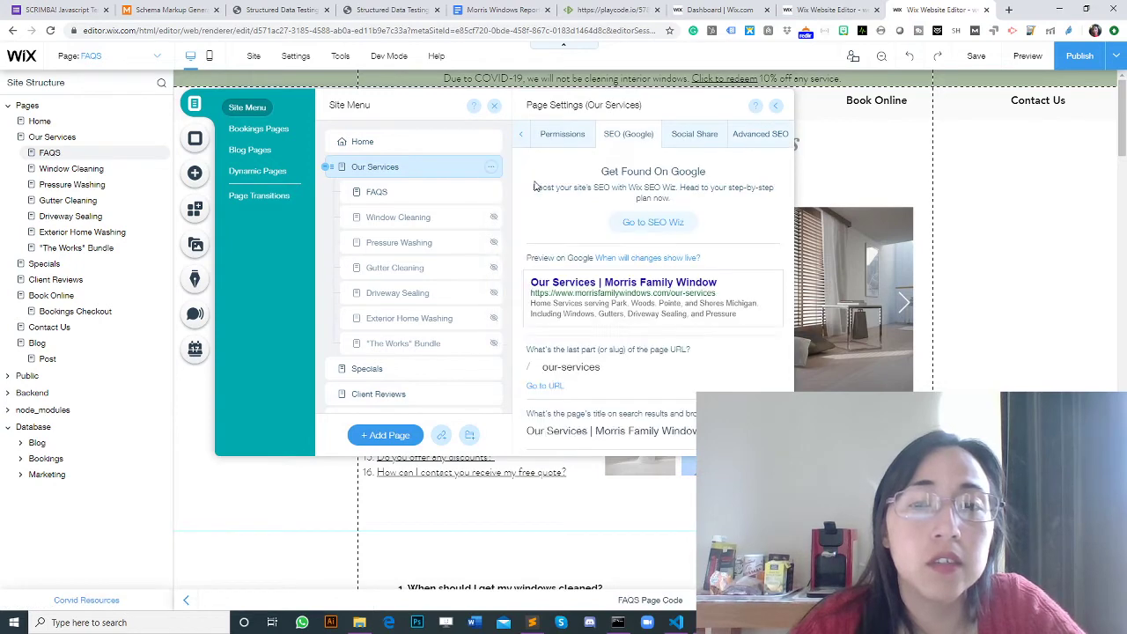
{"action": "left_click", "coordinate": [762, 132]}
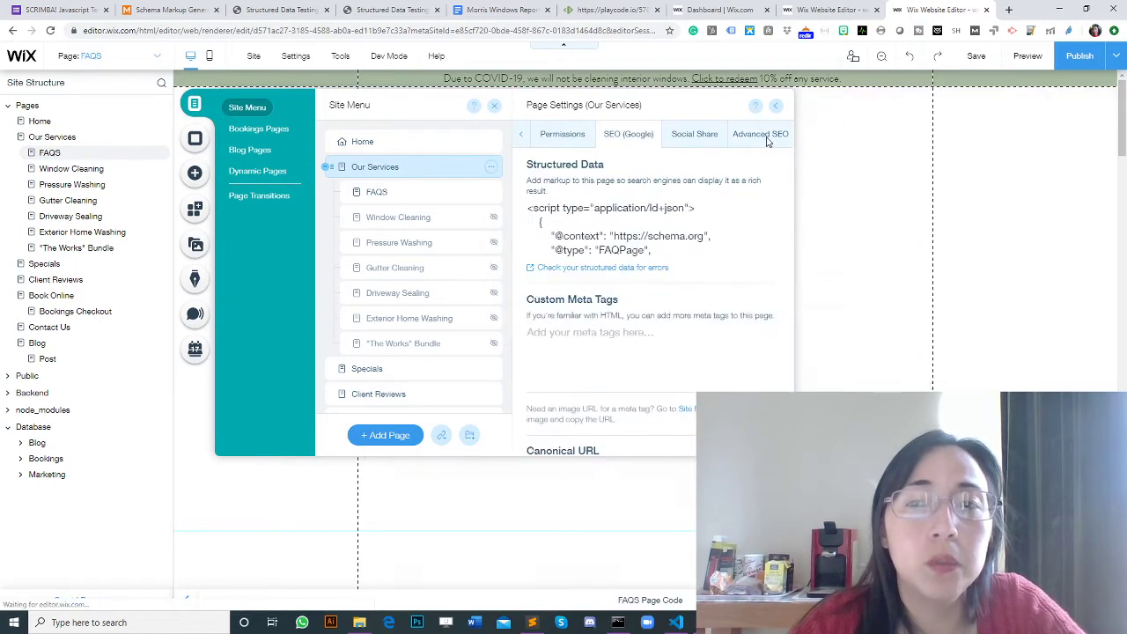
- Delete the FAQPage script from the Our Services structured data, leaving the field empty
{"action": "left_click", "coordinate": [597, 231]}
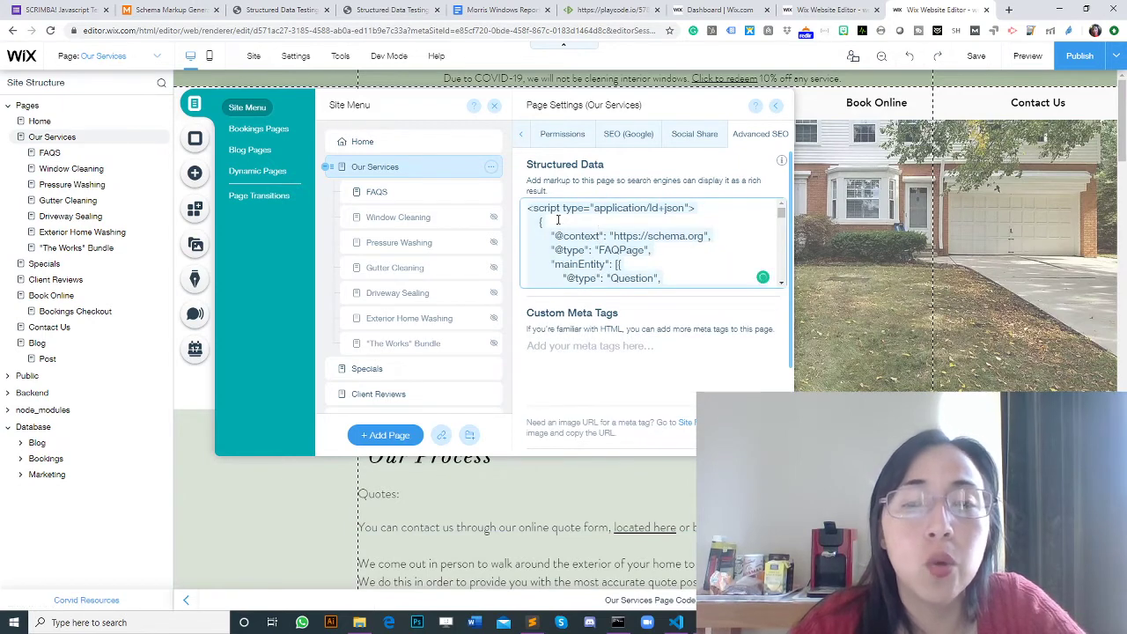
{"action": "key", "text": "ctrl+a"}
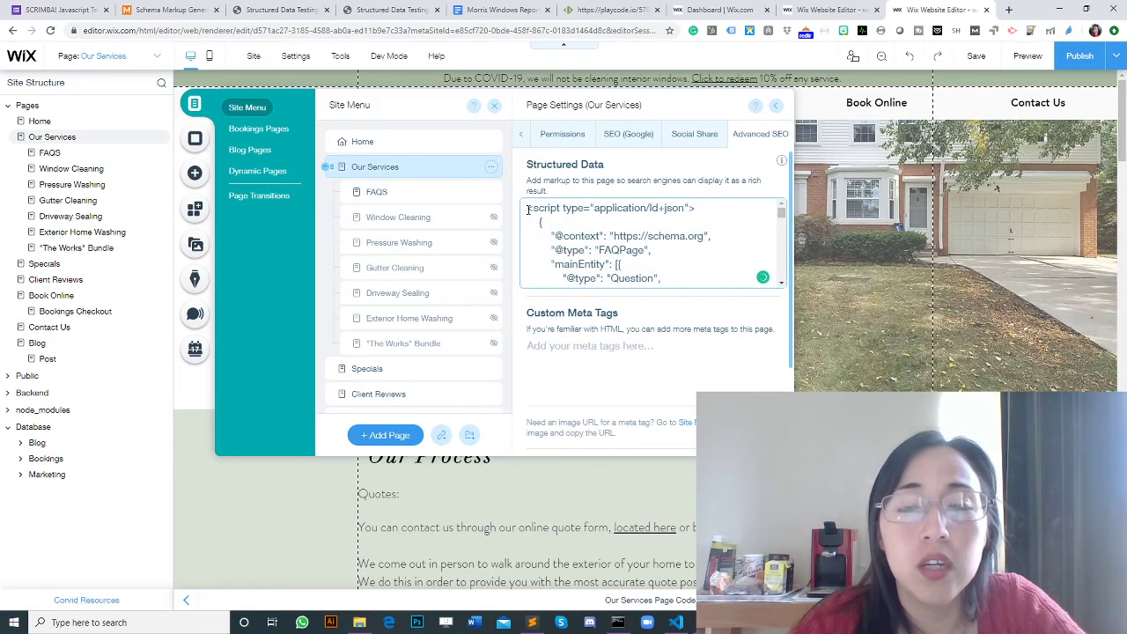
{"action": "left_click_drag", "start_coordinate": [608, 264], "coordinate": [528, 211]}
{"action": "scroll", "coordinate": [651, 242], "scroll_direction": "down", "scroll_amount": 10}
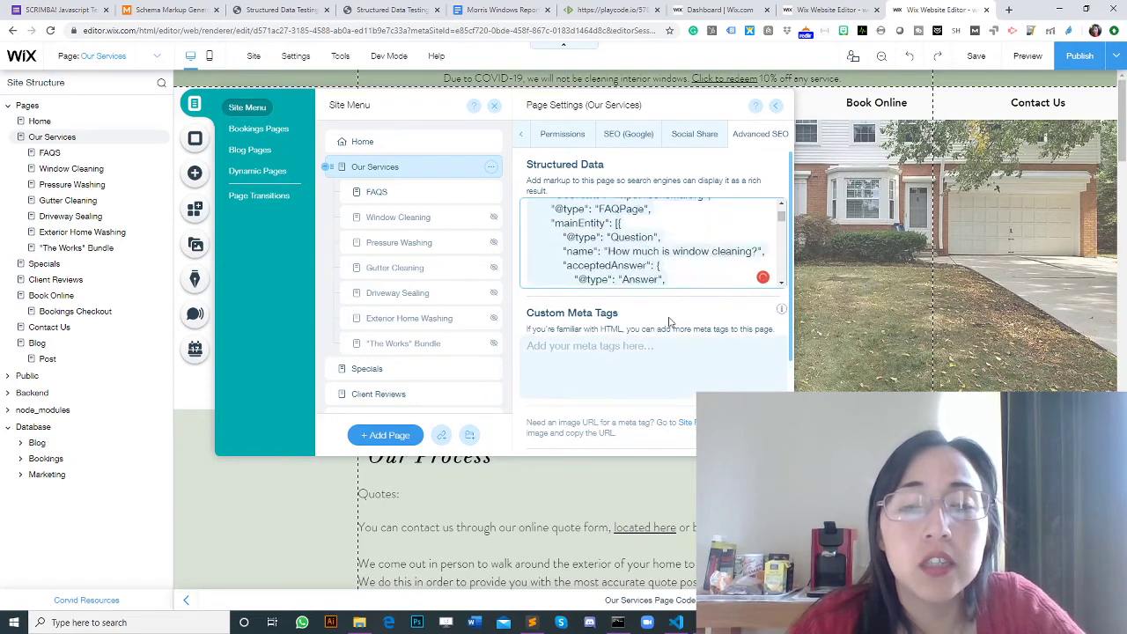
{"action": "scroll", "coordinate": [651, 265], "scroll_direction": "up", "scroll_amount": 10}
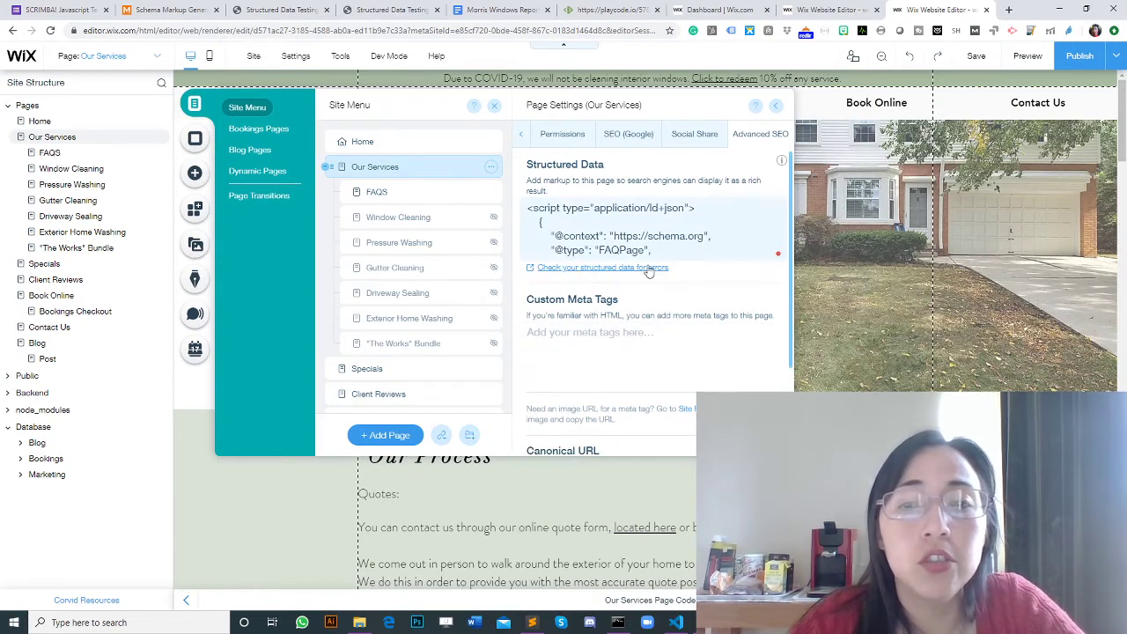
{"action": "left_click", "coordinate": [630, 203]}
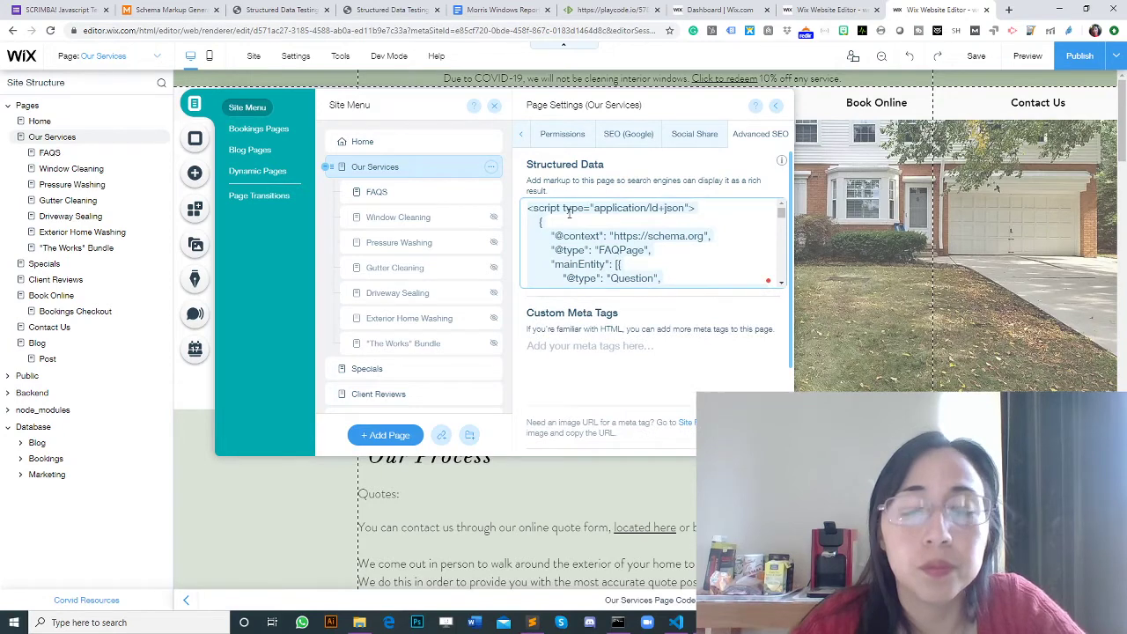
{"action": "key", "text": "ctrl+a"}
{"action": "key", "text": "BackSpace"}
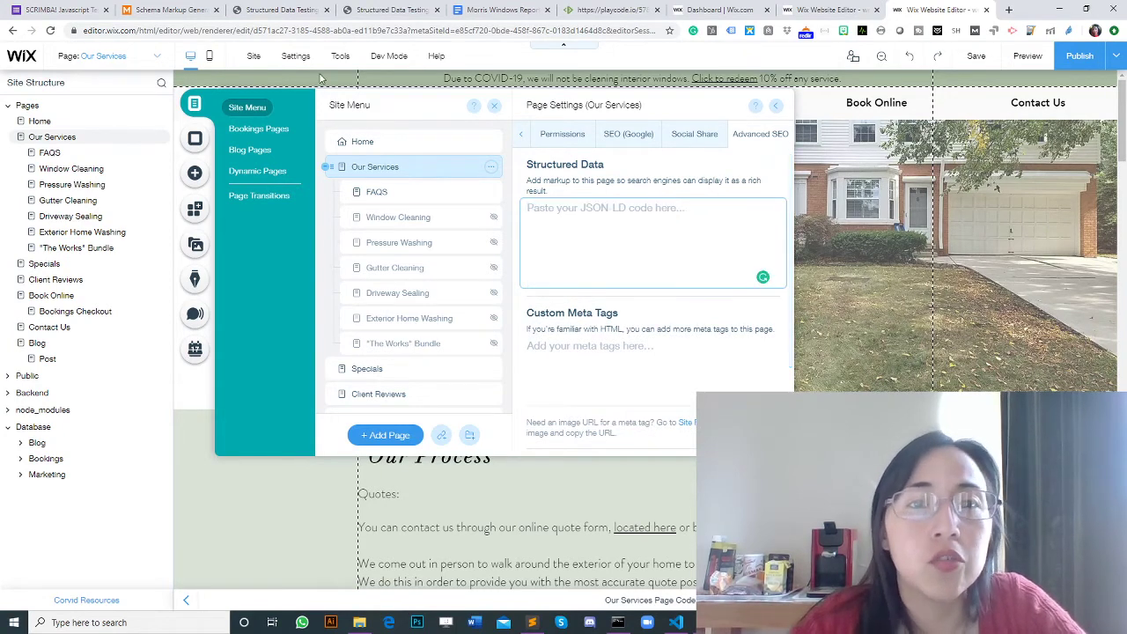
- In the Structured Data Testing Tool, select and copy the whole Service script with its offer catalog
{"action": "left_click", "coordinate": [267, 11]}
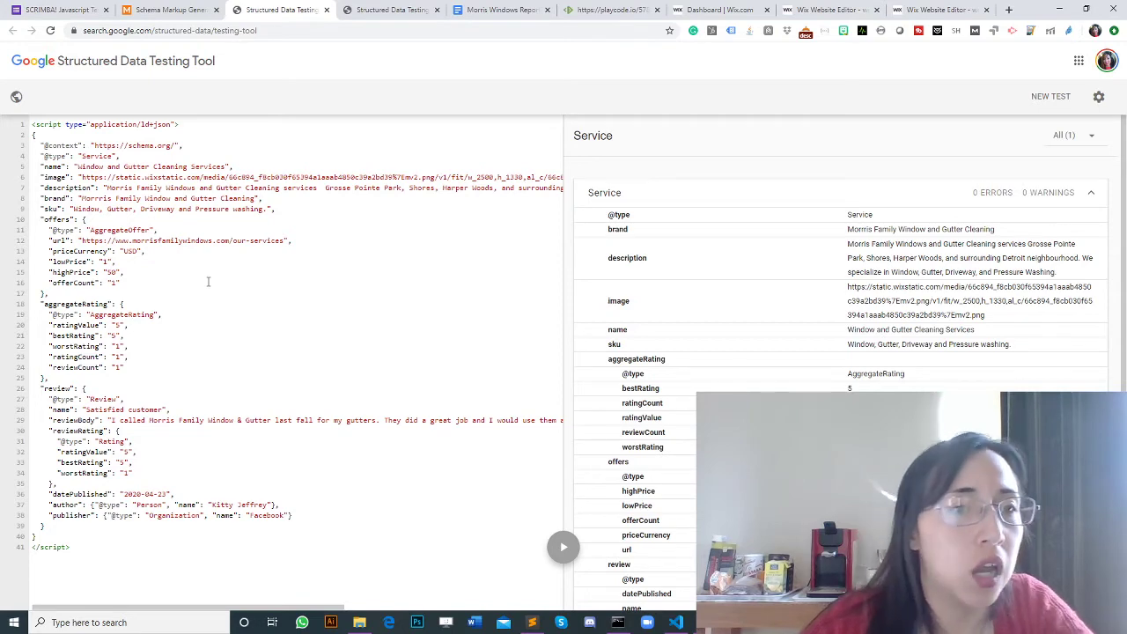
{"action": "left_click", "coordinate": [382, 10]}
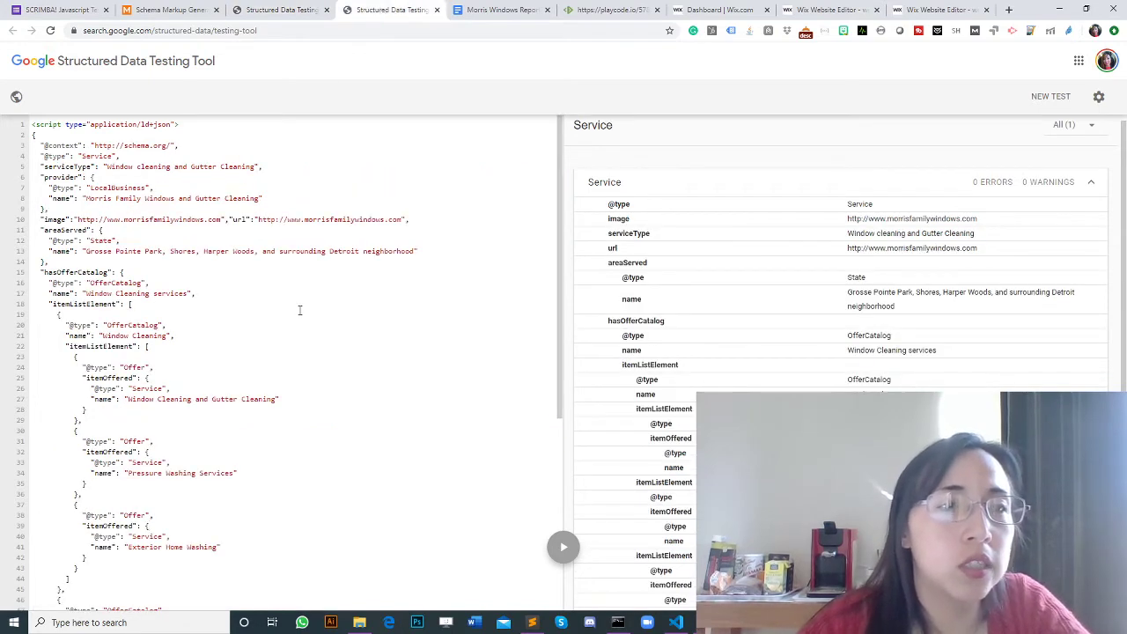
{"action": "scroll", "coordinate": [236, 529], "scroll_direction": "down", "scroll_amount": 4}
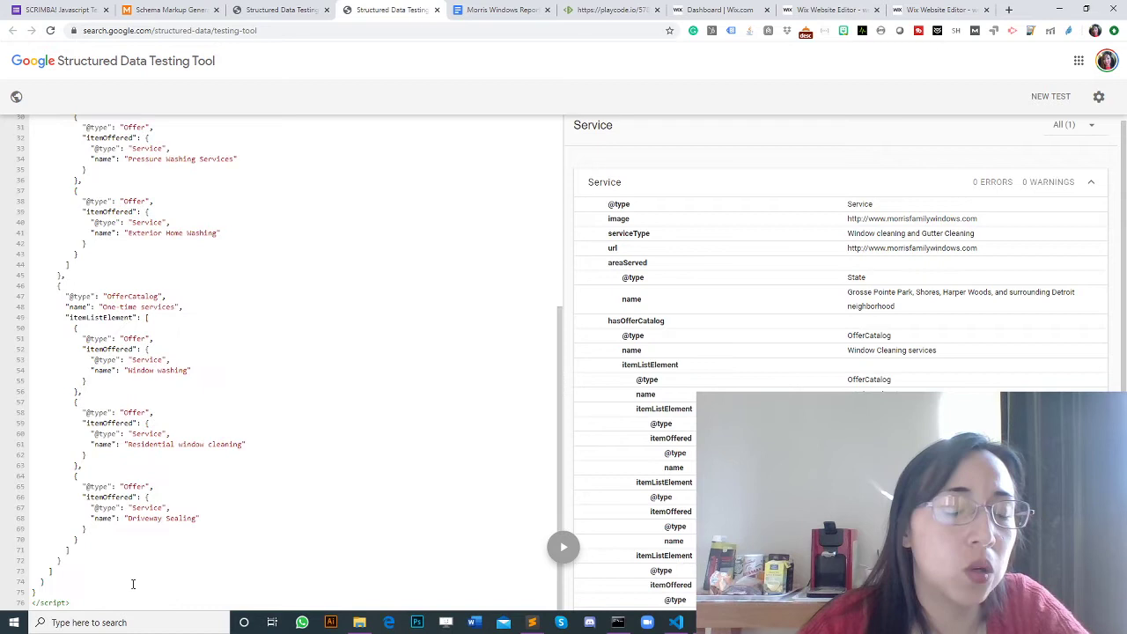
{"action": "left_click_drag", "start_coordinate": [85, 603], "coordinate": [33, 120]}
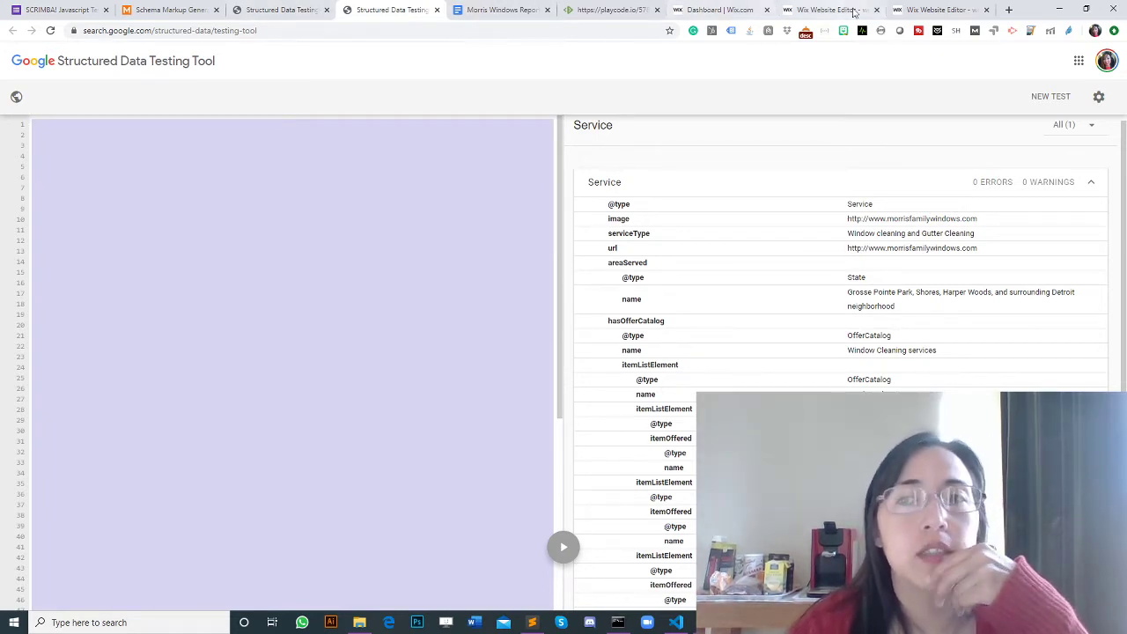
- Paste the Service JSON-LD into Our Services' structured data and save the site
{"action": "left_click", "coordinate": [919, 9]}
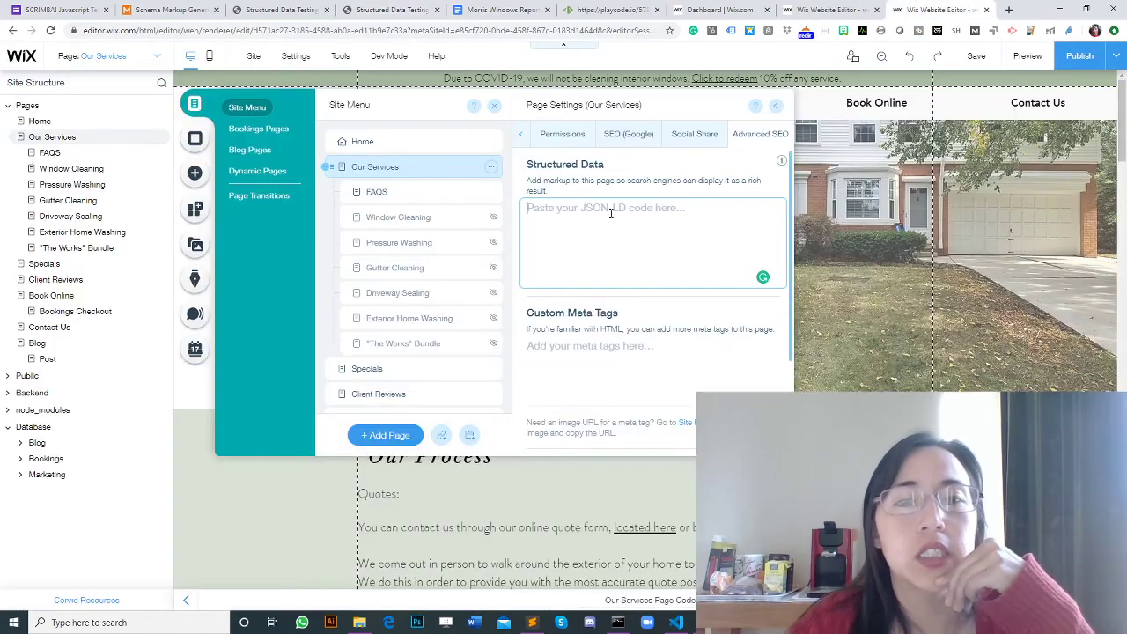
{"action": "key", "text": "ctrl+v"}
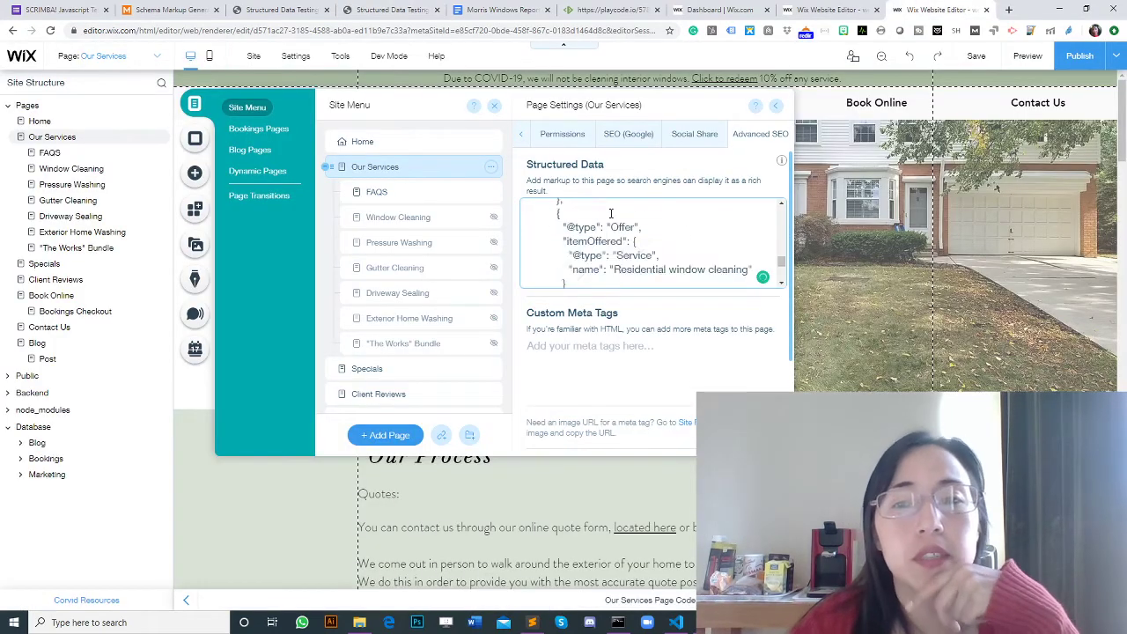
{"action": "scroll", "coordinate": [610, 213], "scroll_direction": "up", "scroll_amount": 10}
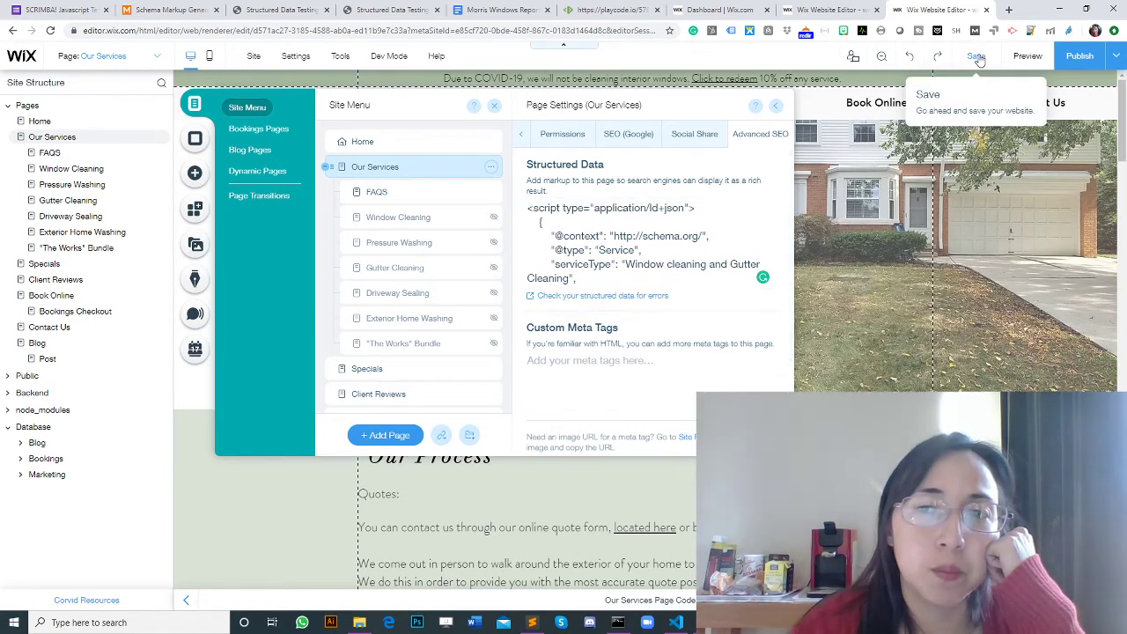
{"action": "left_click", "coordinate": [977, 57]}
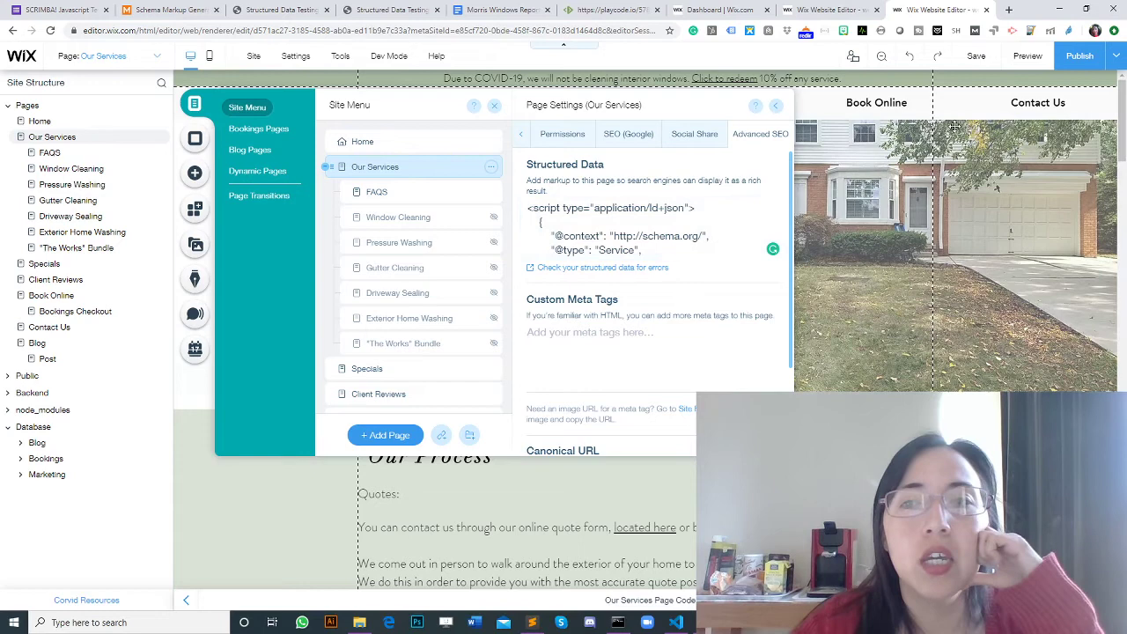
- Start publishing, then bring up the FAQS page's Advanced SEO settings showing its FAQPage JSON-LD
{"action": "left_click", "coordinate": [1082, 68]}
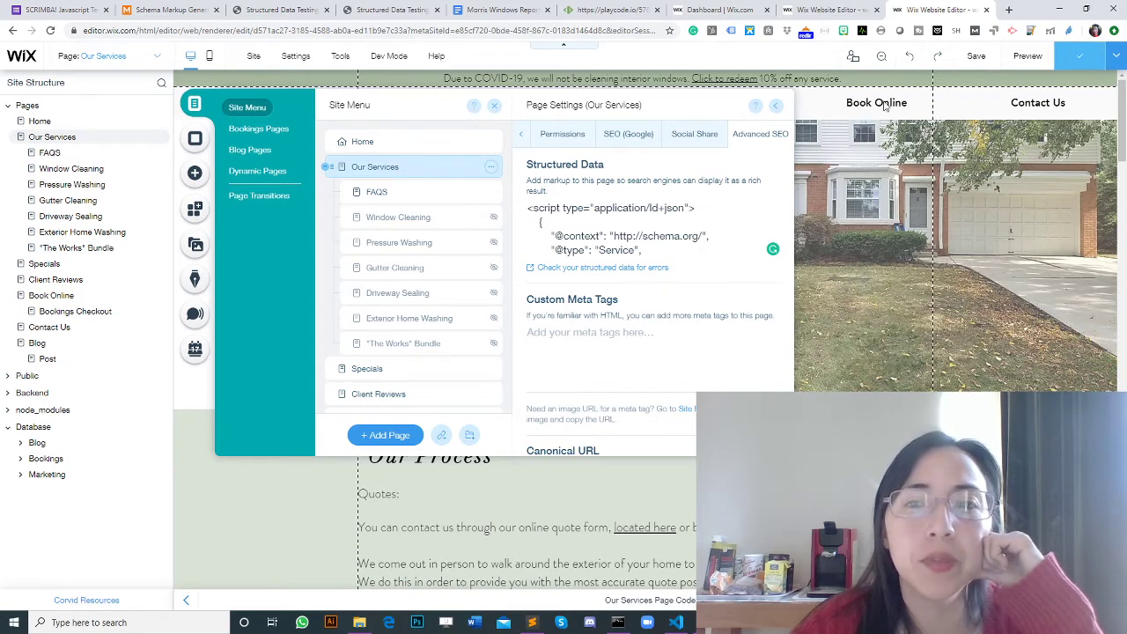
{"action": "left_click", "coordinate": [384, 192]}
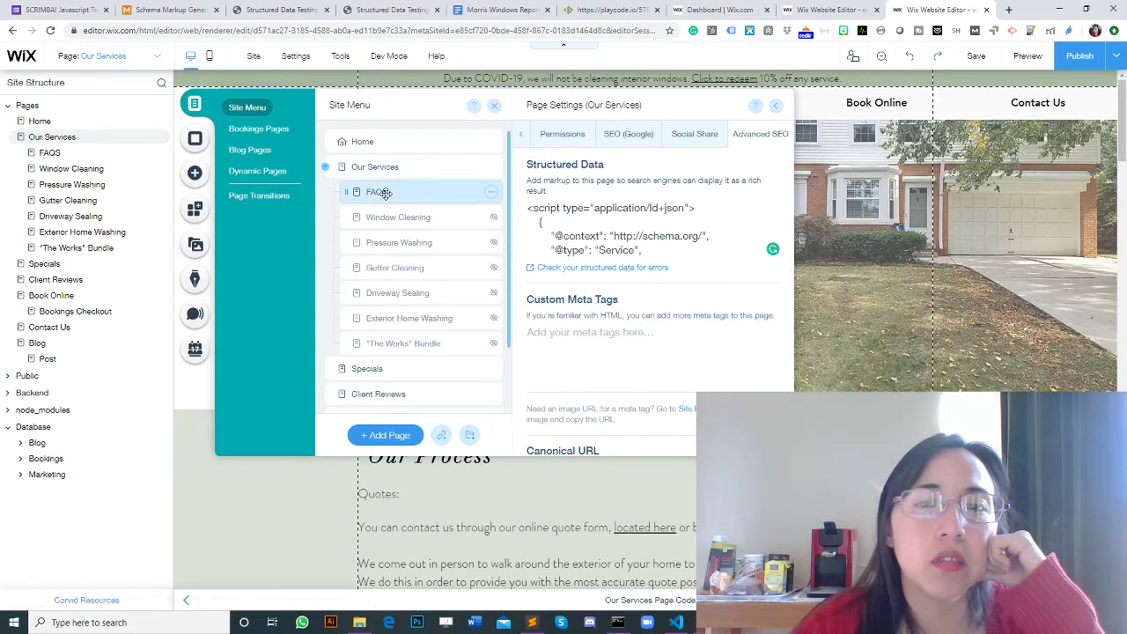
{"action": "left_click", "coordinate": [491, 192]}
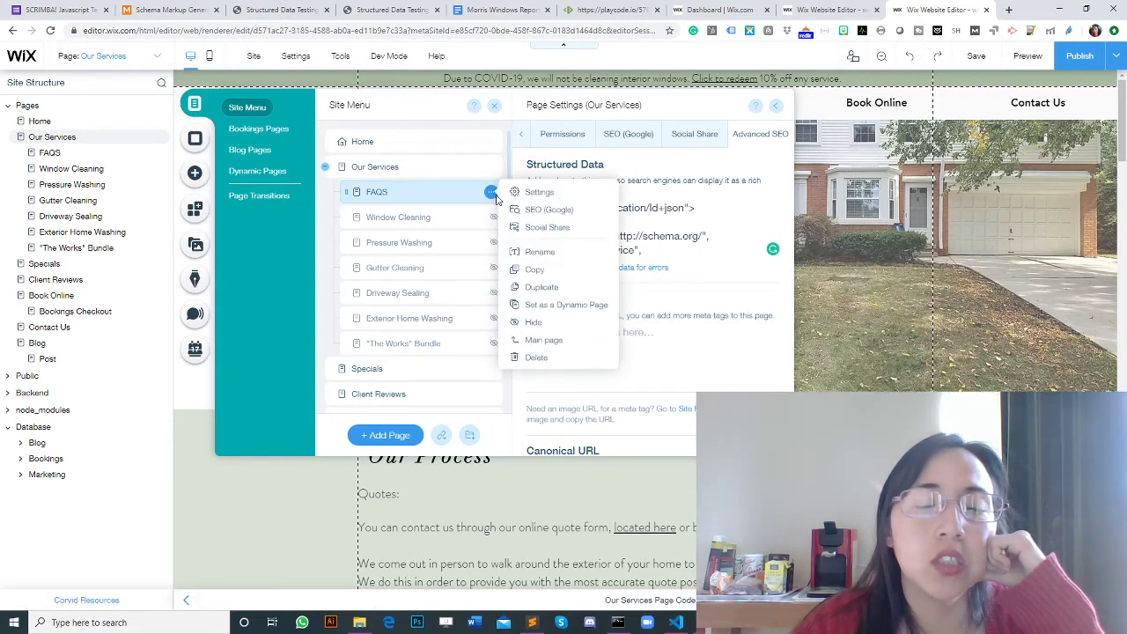
{"action": "left_click", "coordinate": [520, 209]}
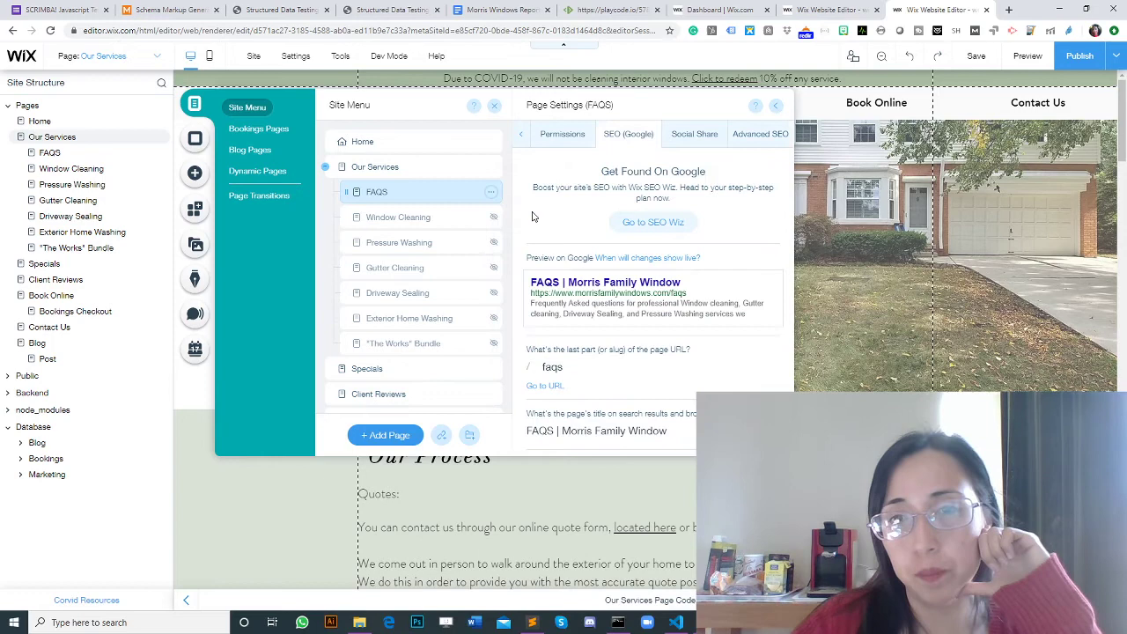
{"action": "left_click", "coordinate": [768, 136]}
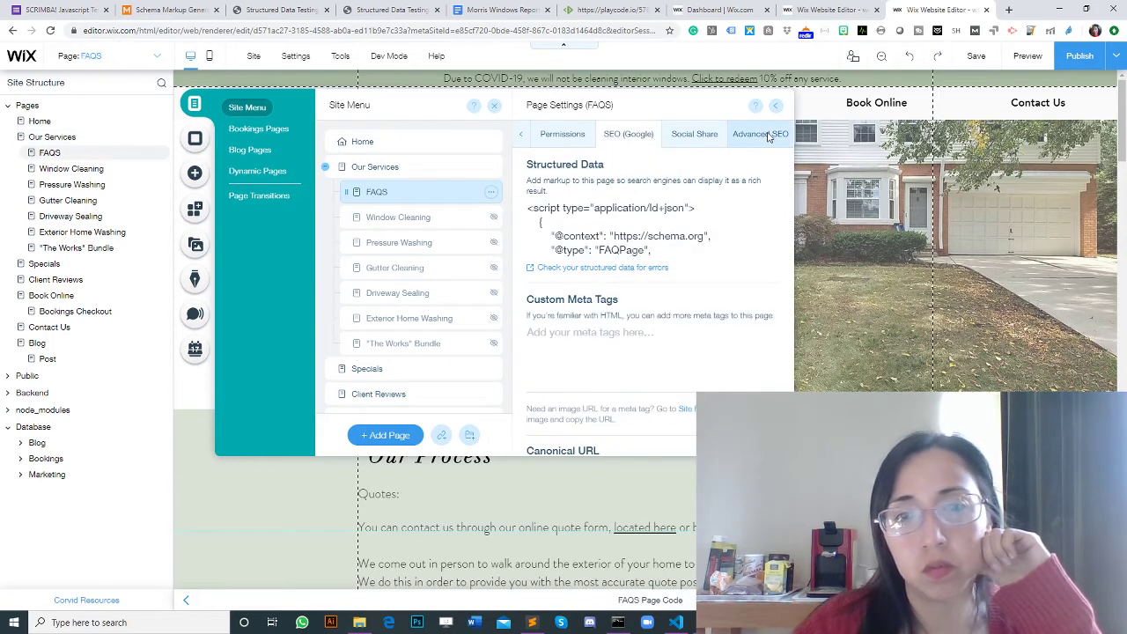
- Publish, dismiss the 'Work Not Published' error, and publish the site again
{"action": "left_click", "coordinate": [1079, 56]}
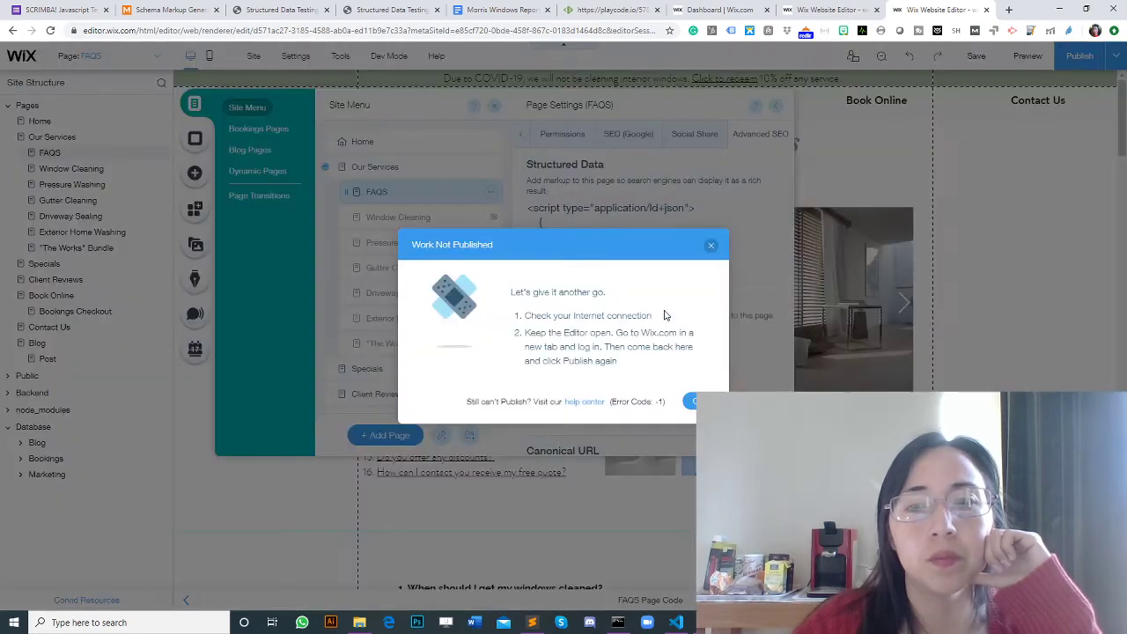
{"action": "left_click", "coordinate": [711, 247]}
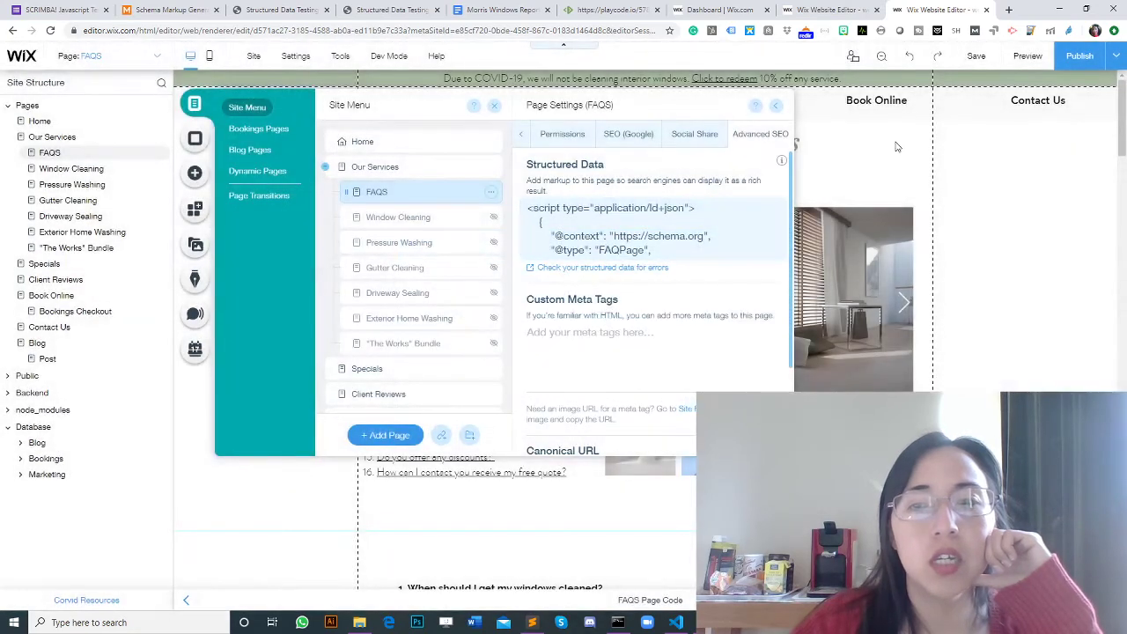
{"action": "left_click", "coordinate": [1081, 56]}
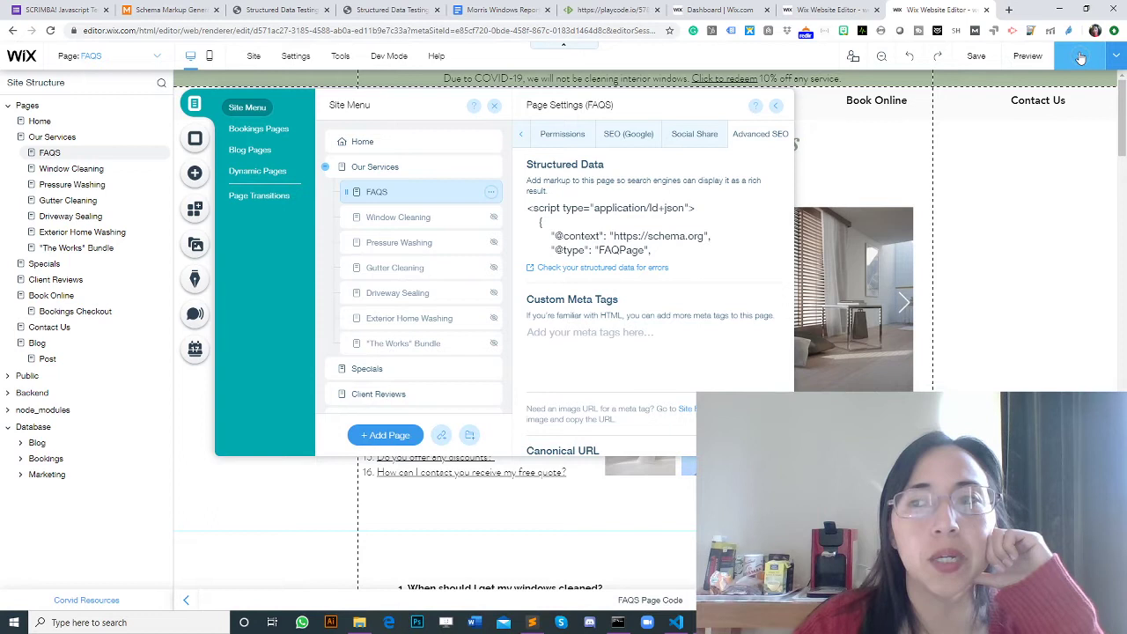